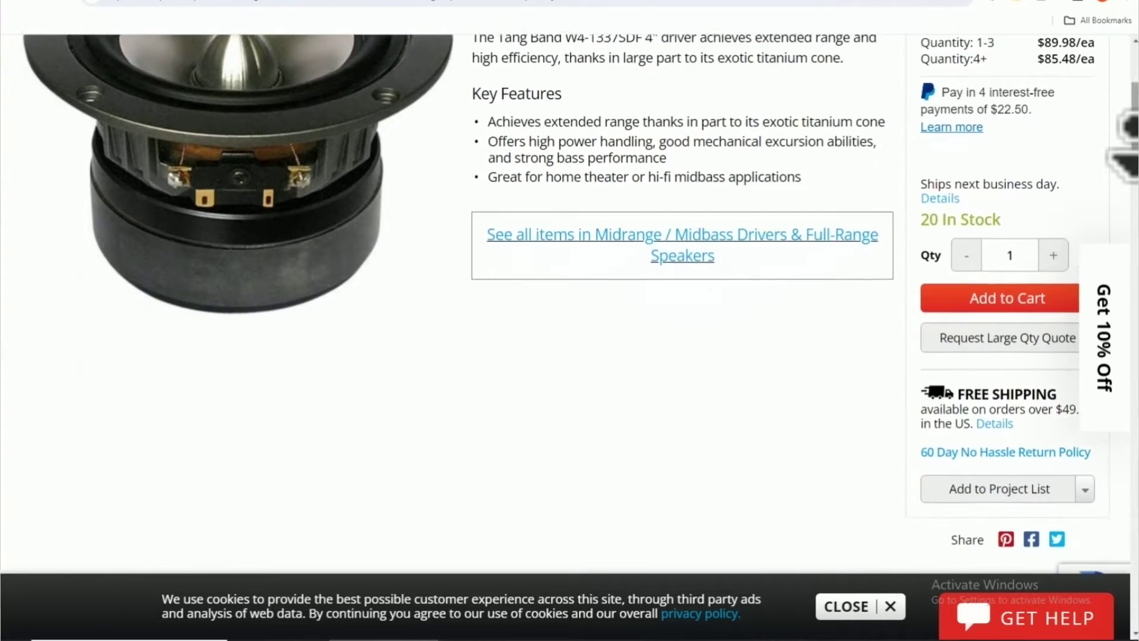
# Open the W4-1337SDF PDF datasheet from the Parts Express product page's Manuals & Resources tab
pyautogui.scroll(-10, 570, 304)
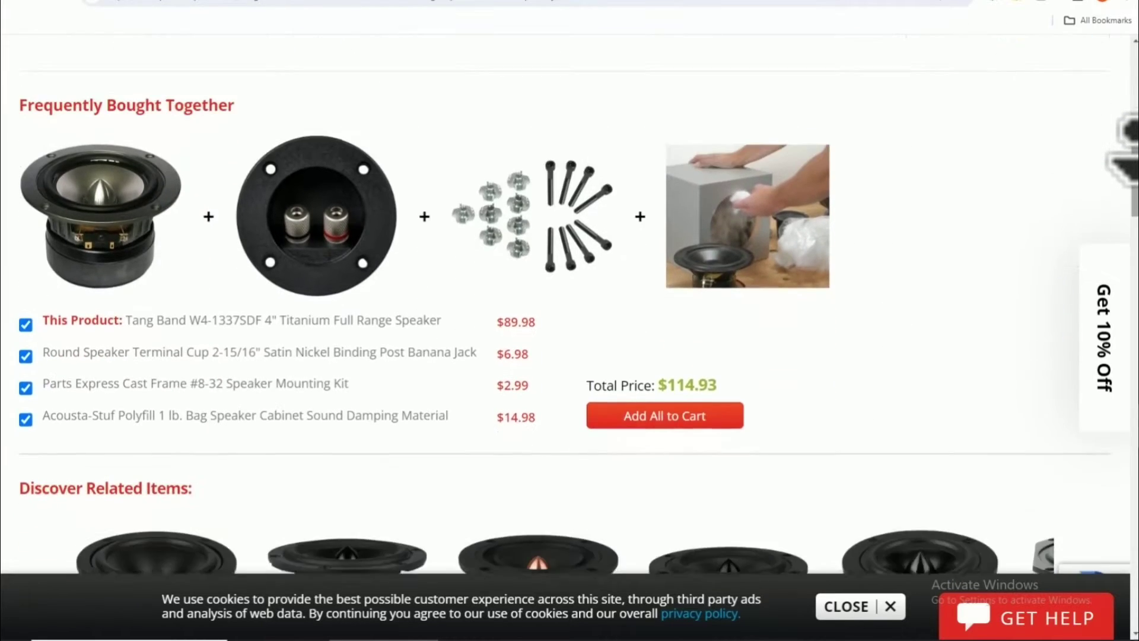
pyautogui.scroll(-5, 570, 305)
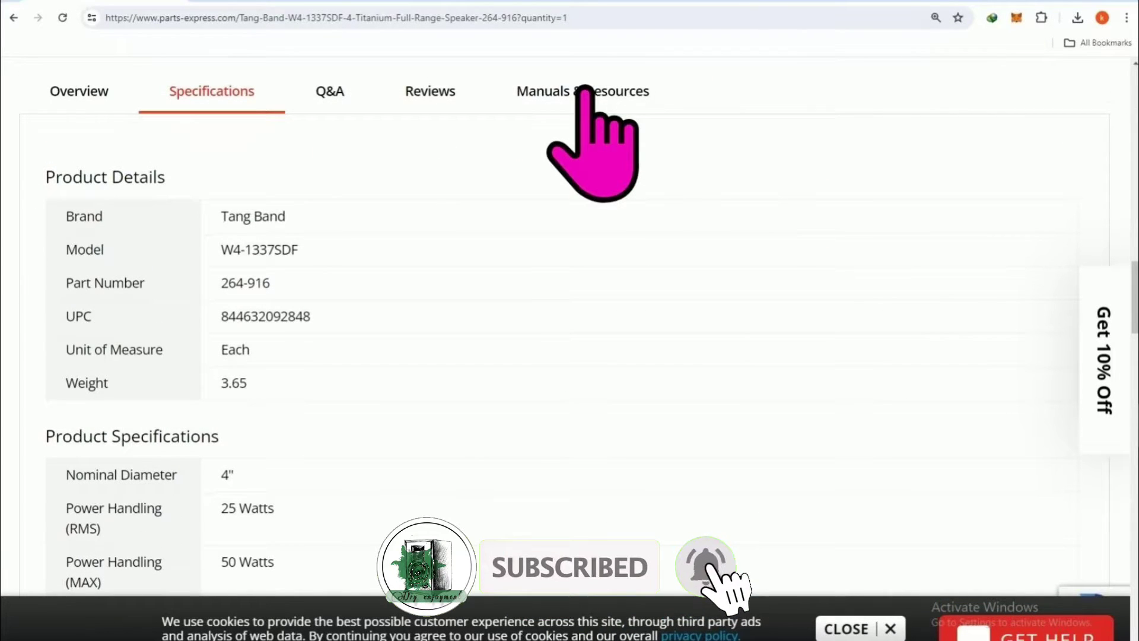
pyautogui.click(584, 91)
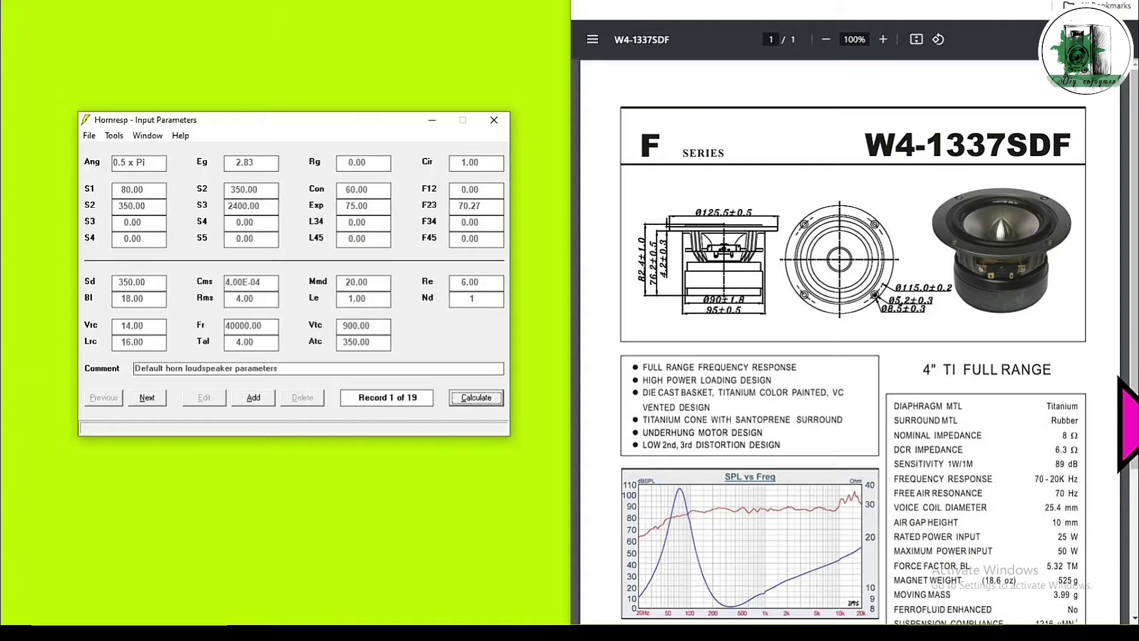
# Add a new Hornresp record and enter Sd 57 and Re 6.3 as driver parameters
pyautogui.scroll(-3, 1094, 377)
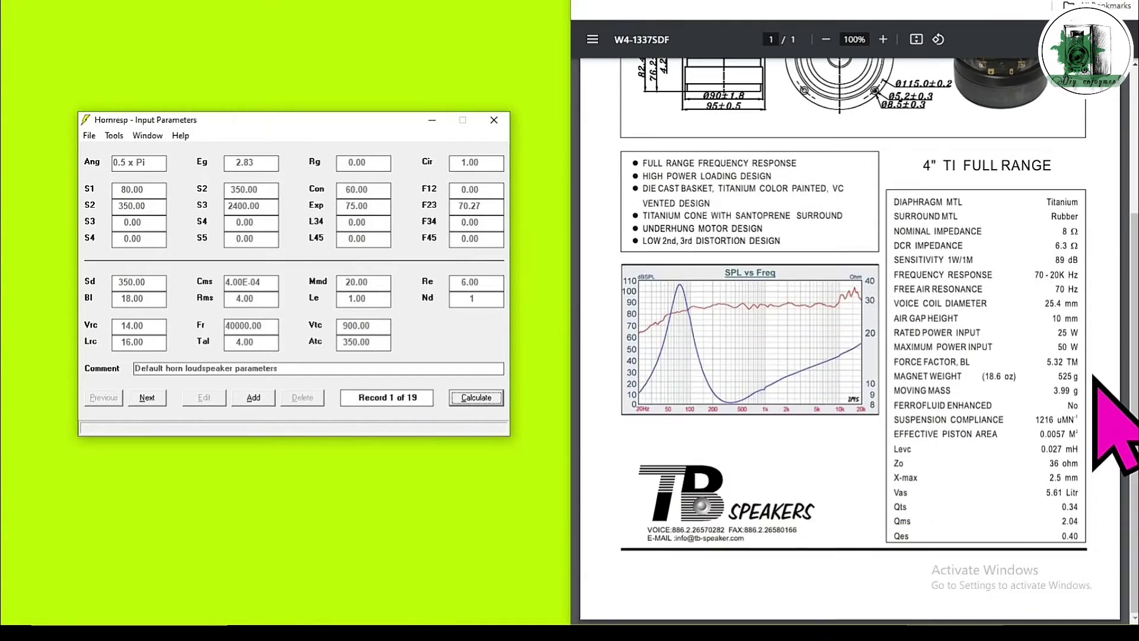
pyautogui.keyDown('ctrl'); pyautogui.scroll(3, 1094, 377); pyautogui.keyUp('ctrl')
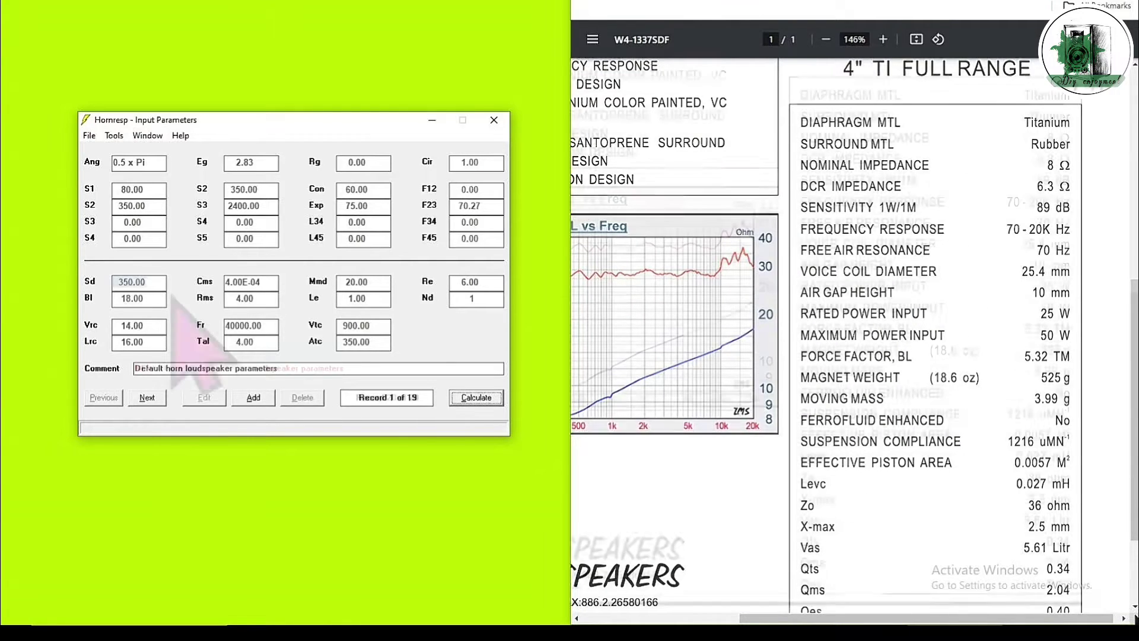
pyautogui.hotkey('alt', 'a')
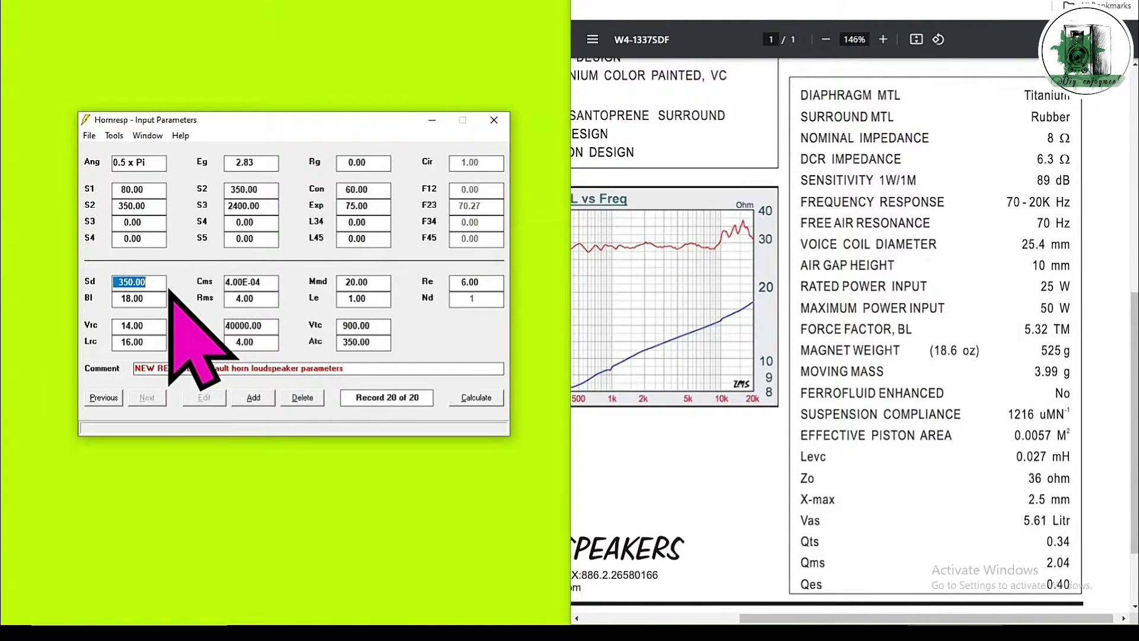
pyautogui.doubleClick(160, 283)
pyautogui.write('57')
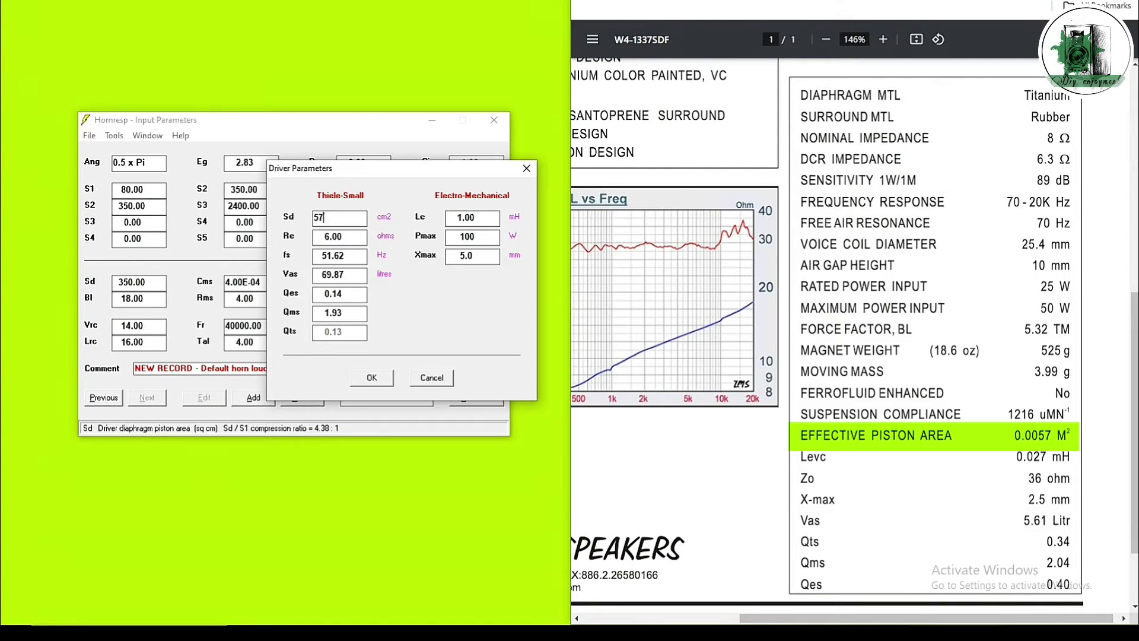
pyautogui.press('Tab')
pyautogui.write('6.3')
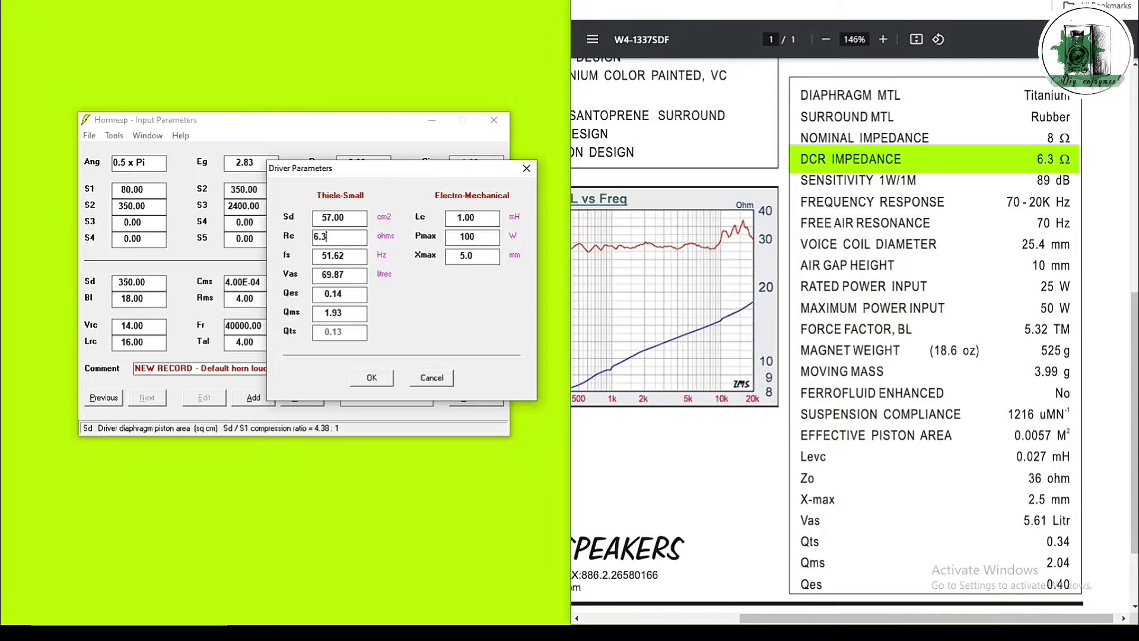
pyautogui.press('Tab')
# Enter fs 70, Vas 5.61, Qes 0.40, Qms 2.04 and Le 0.027
pyautogui.write('70')
pyautogui.press('Tab')
pyautogui.write('5.61')
pyautogui.press('Tab')
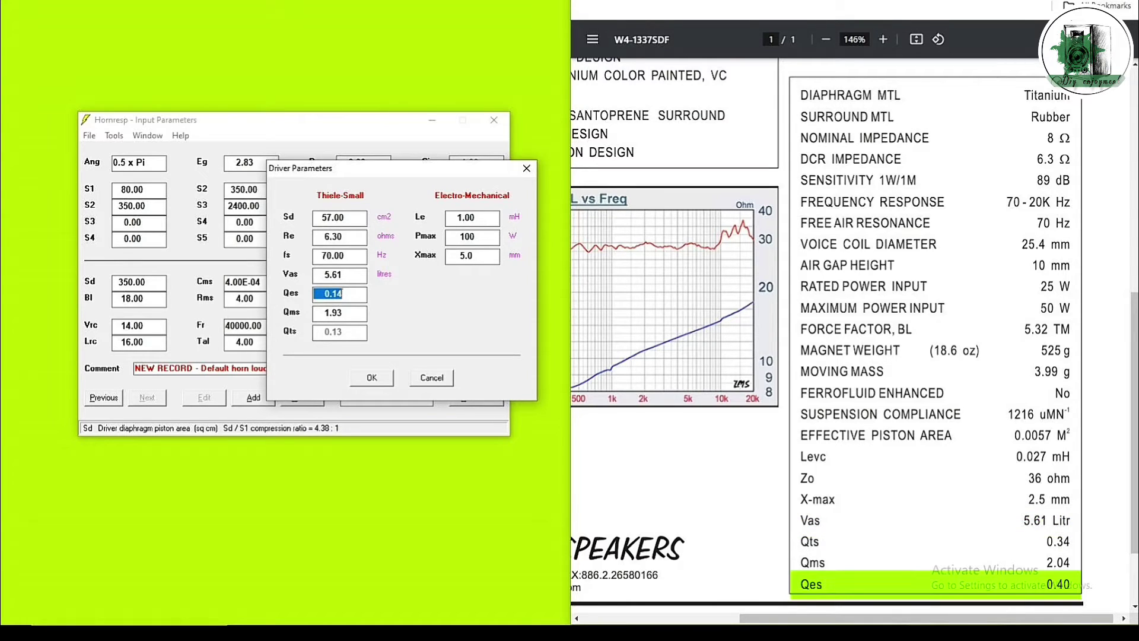
pyautogui.write('0.4')
pyautogui.press('Tab')
pyautogui.write('2.04')
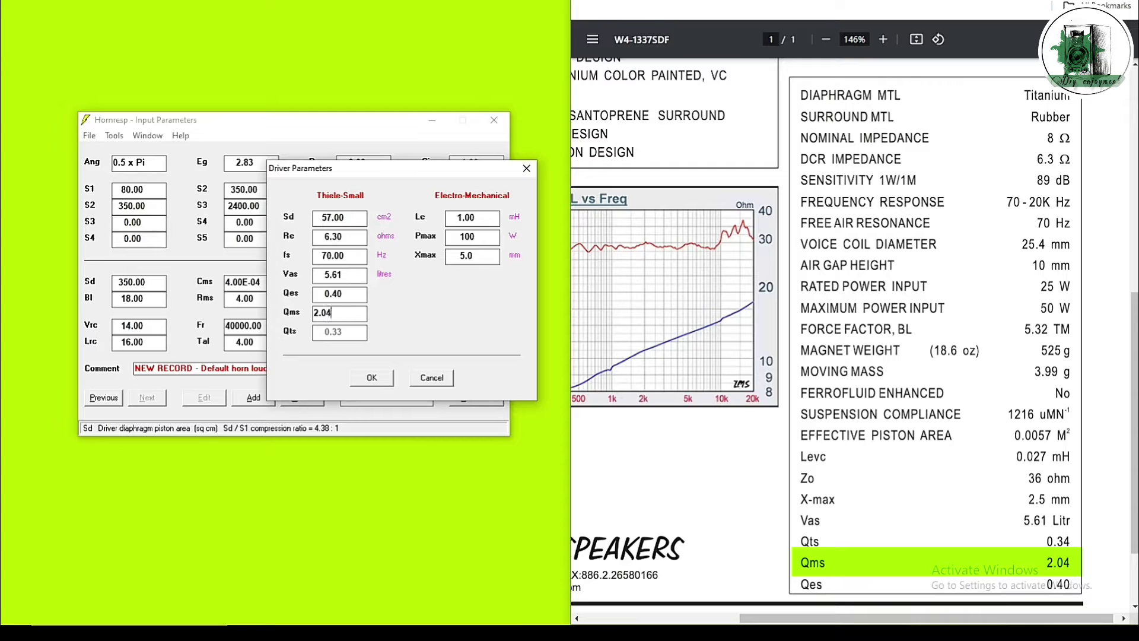
pyautogui.press('Tab')
pyautogui.write('0.027')
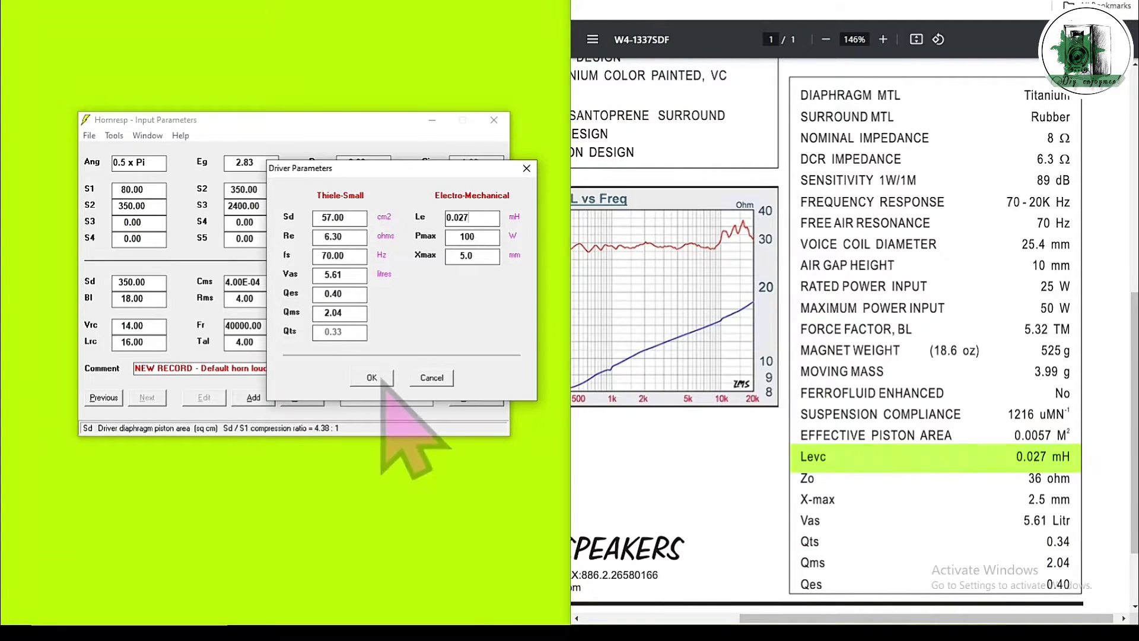
# Confirm the driver values and begin a Hypex With Driver design with 70 Hz and 280 Hz rolloffs
pyautogui.click(372, 377)
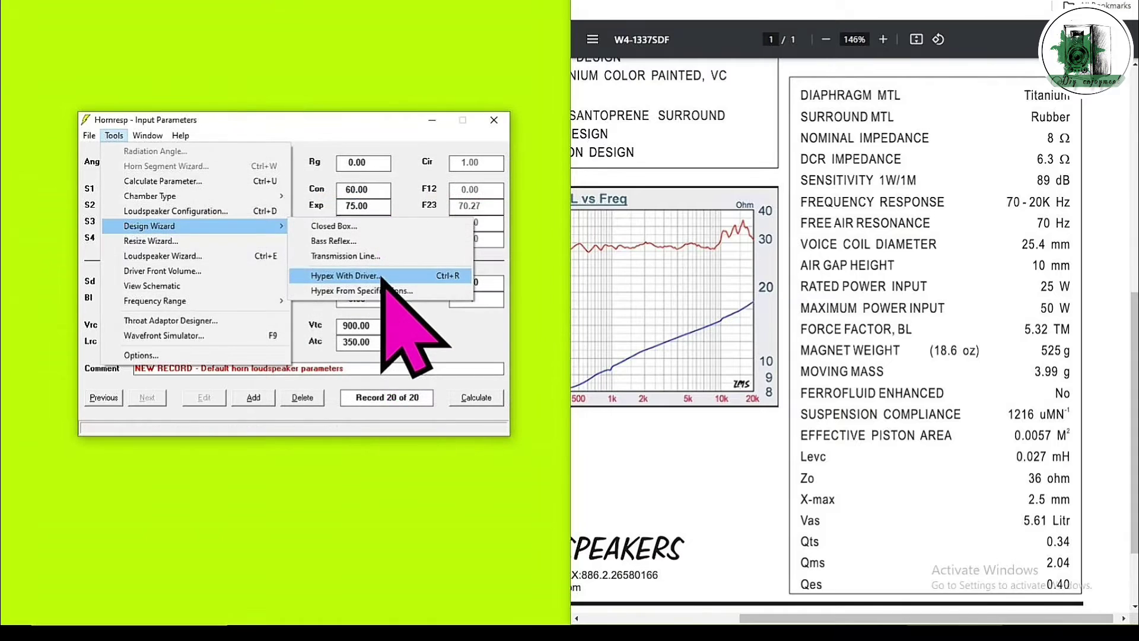
pyautogui.click(381, 277)
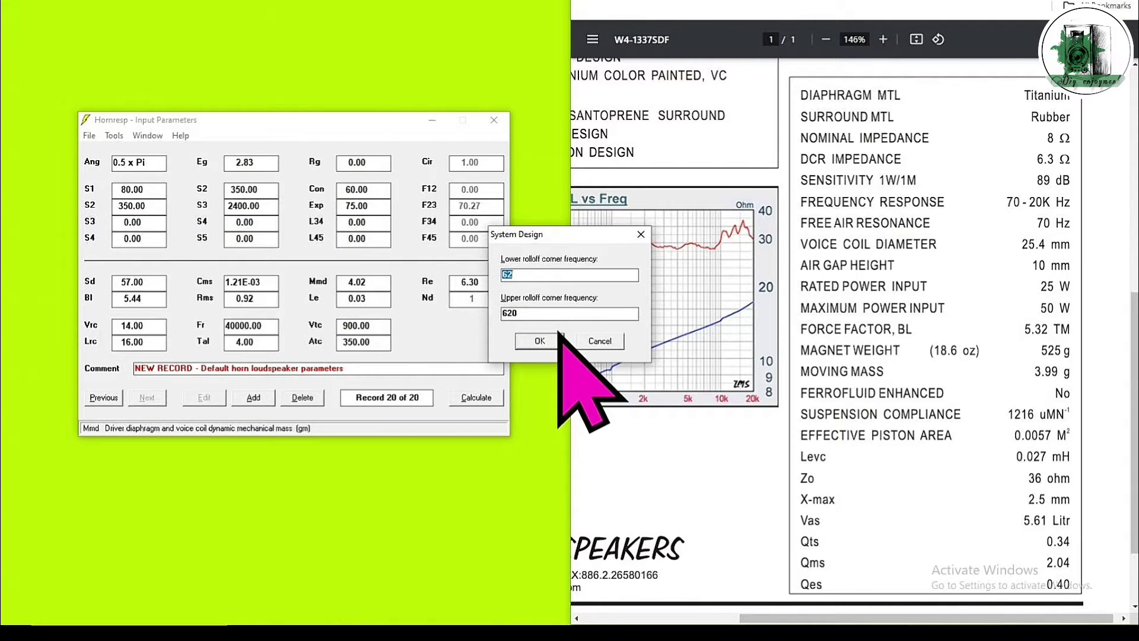
pyautogui.write('70')
pyautogui.press('Tab')
pyautogui.write('2')
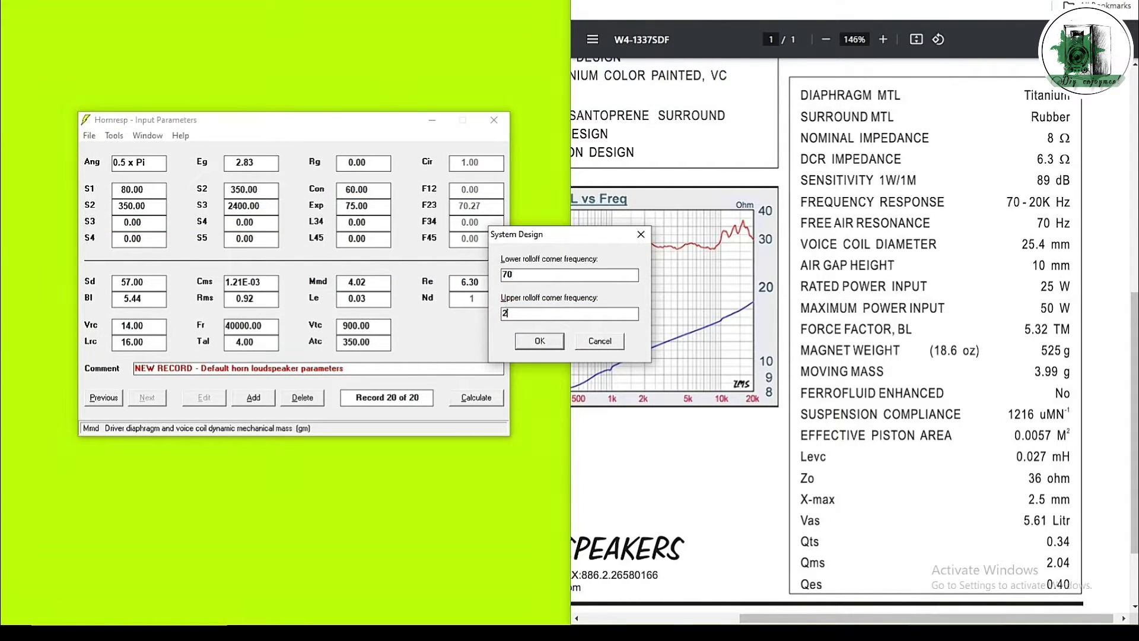
pyautogui.write('80')
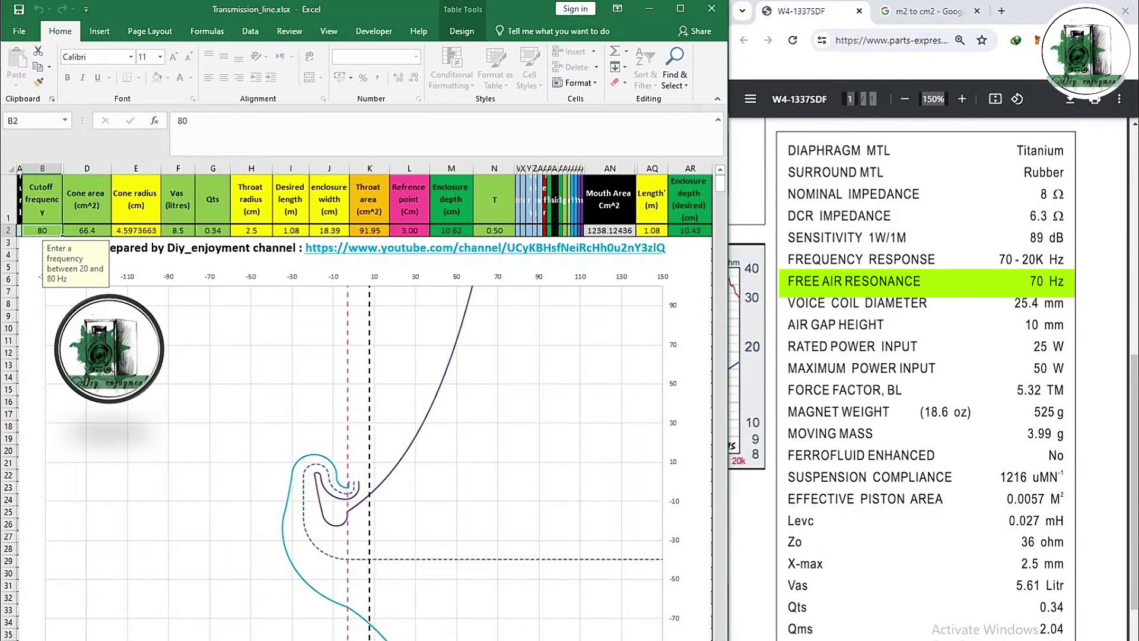
# In the Transmission_line sheet, enter cutoff 70, cone area 57, Vas 5.61 and depth 11.46
pyautogui.write('70')
pyautogui.press('Tab')
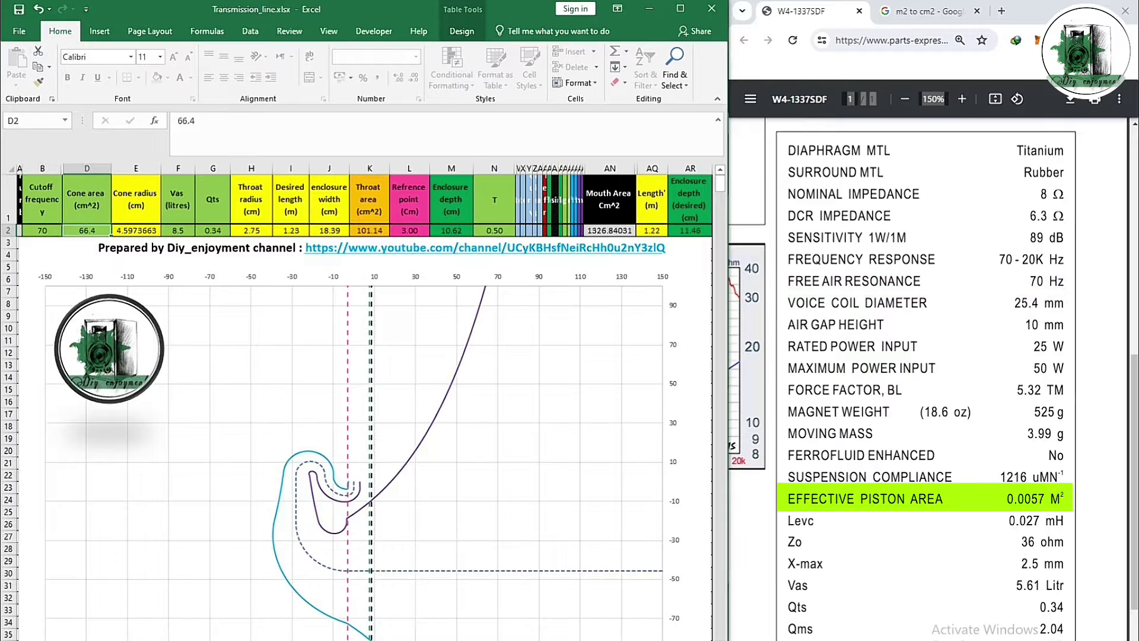
pyautogui.write('57')
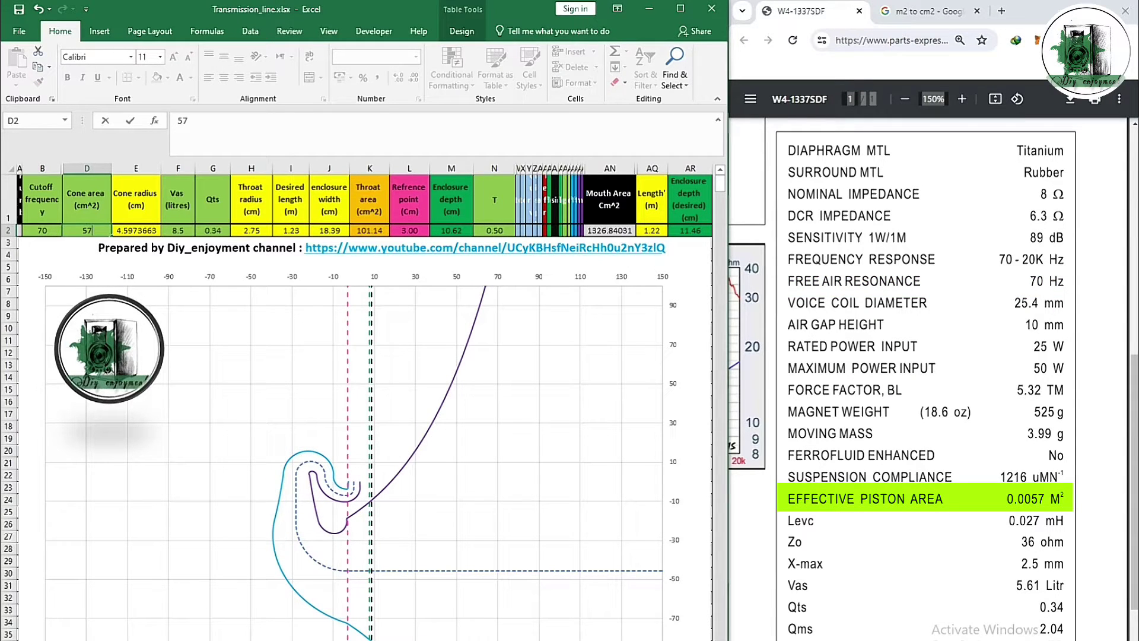
pyautogui.press('Tab')
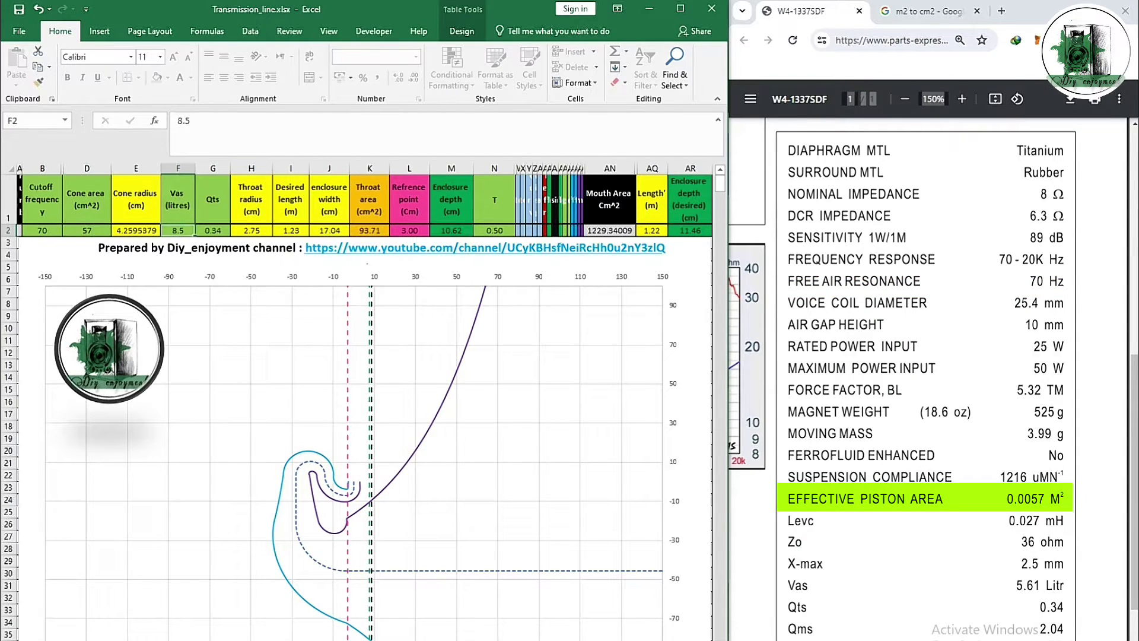
pyautogui.write('5.61')
pyautogui.press('Tab')
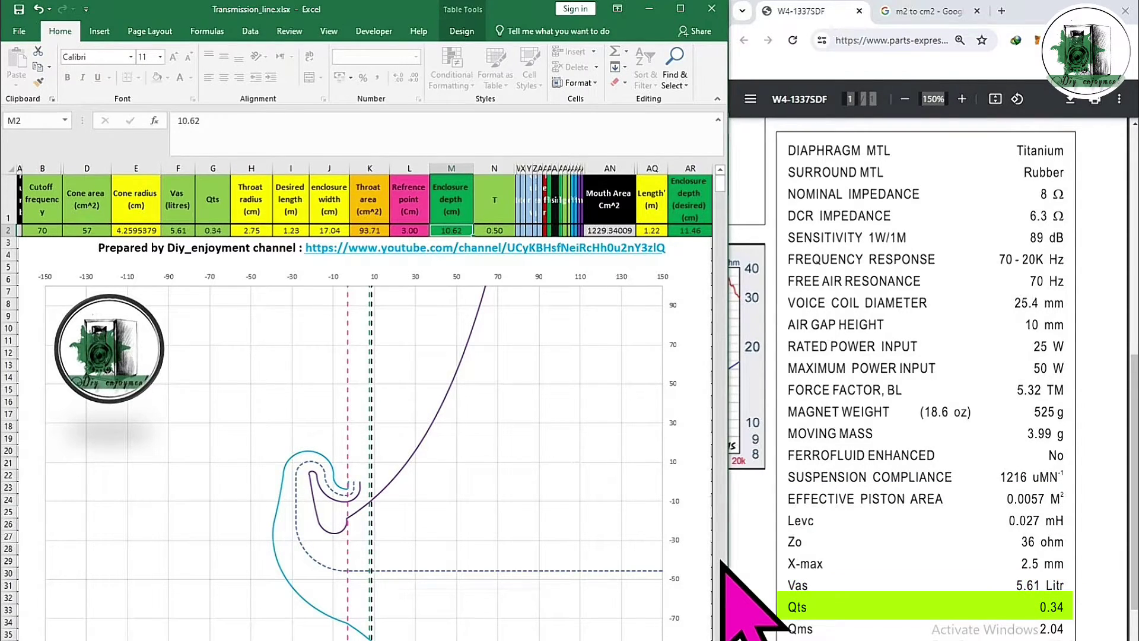
pyautogui.write('11.4')
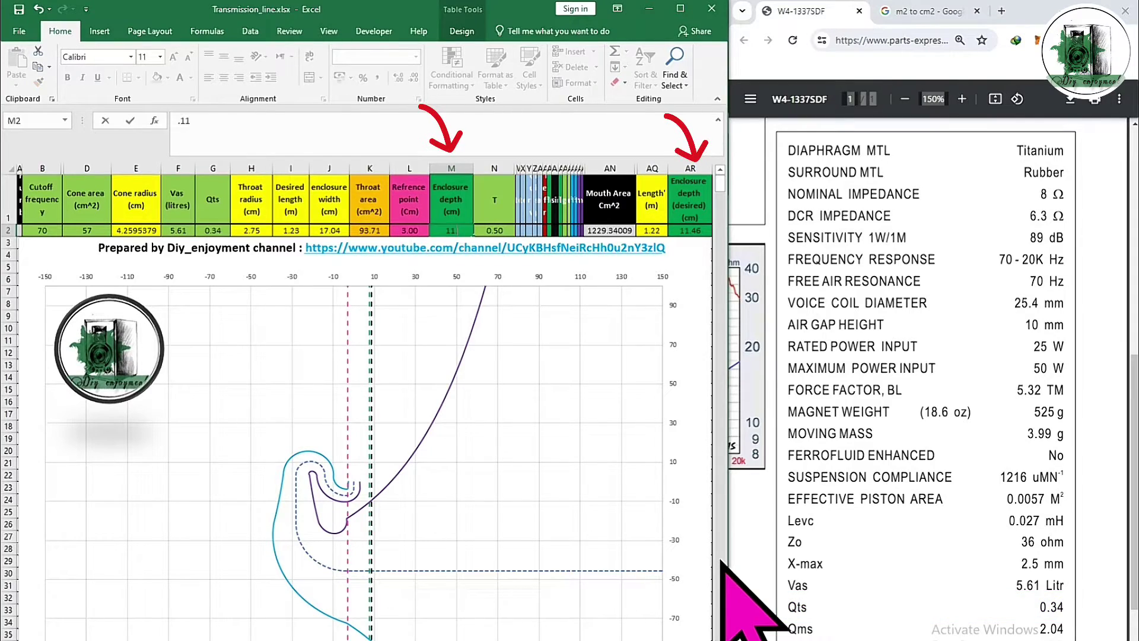
pyautogui.write('6')
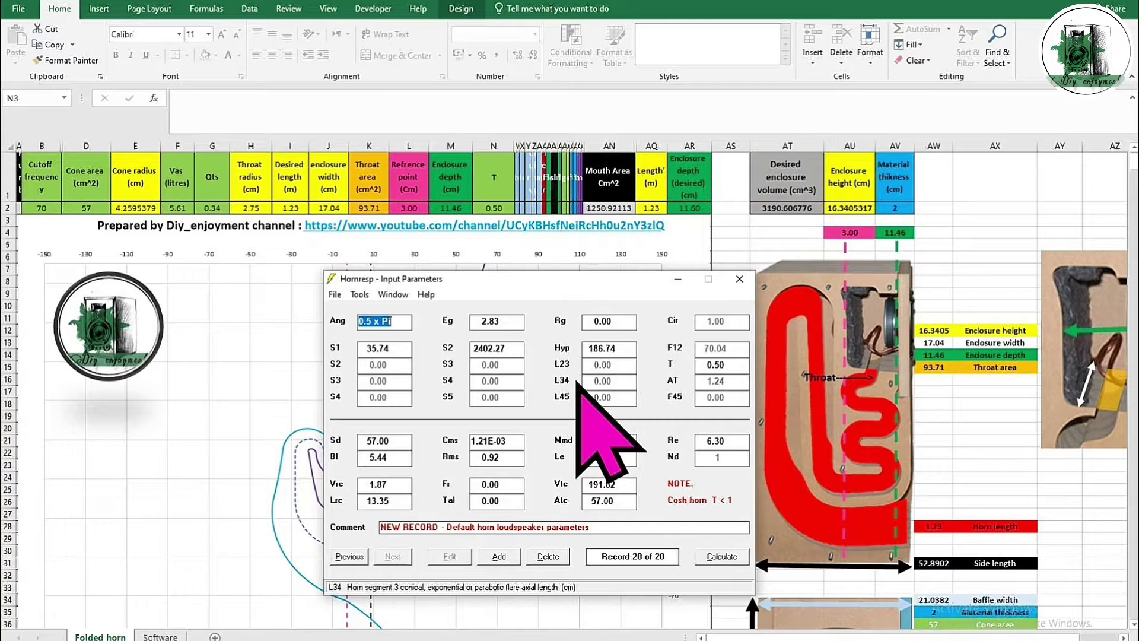
# Set the horn's S1 to 93.71, S2 to 1250 and Hyp to 123
pyautogui.press('Tab')
pyautogui.write('9')
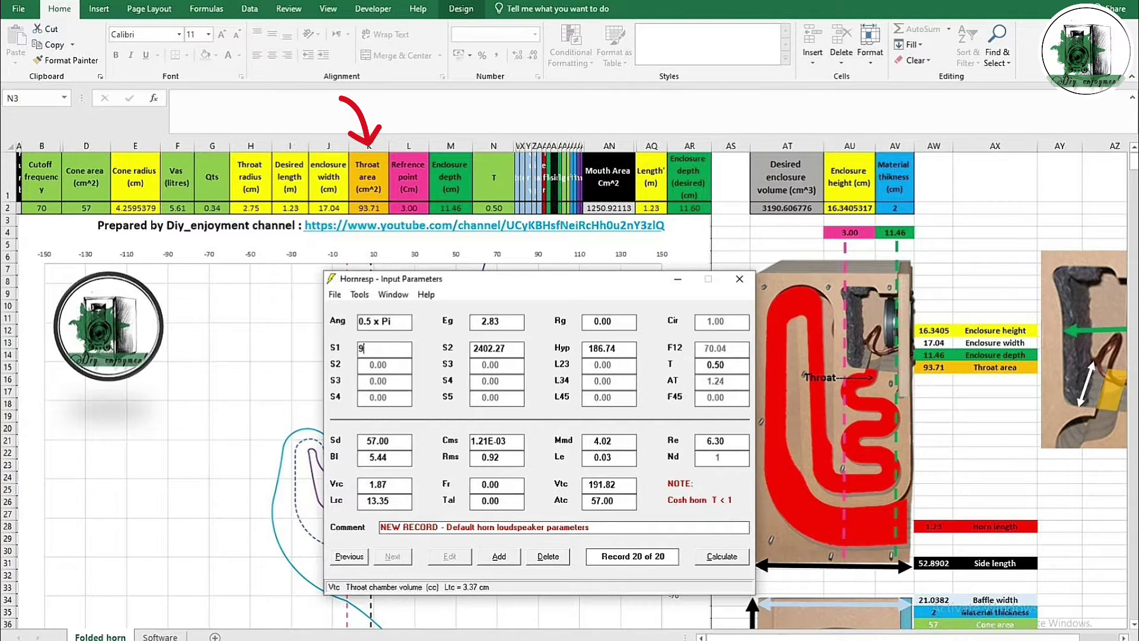
pyautogui.write('3.71')
pyautogui.press('Tab')
pyautogui.write('1')
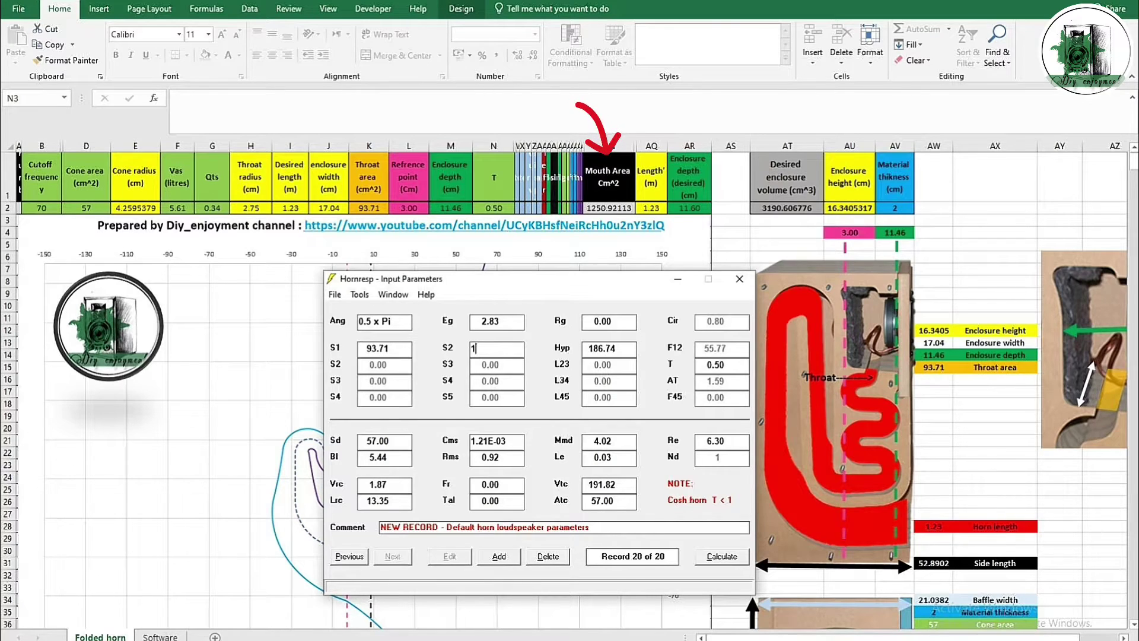
pyautogui.write('250')
pyautogui.press('Tab')
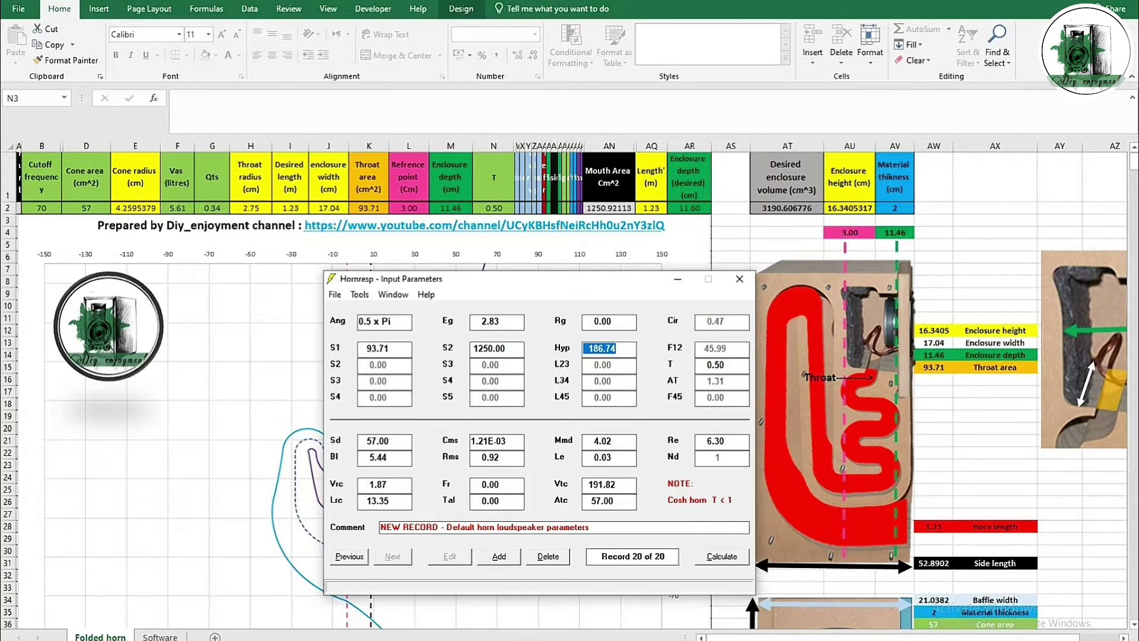
pyautogui.write('123')
pyautogui.press('Tab')
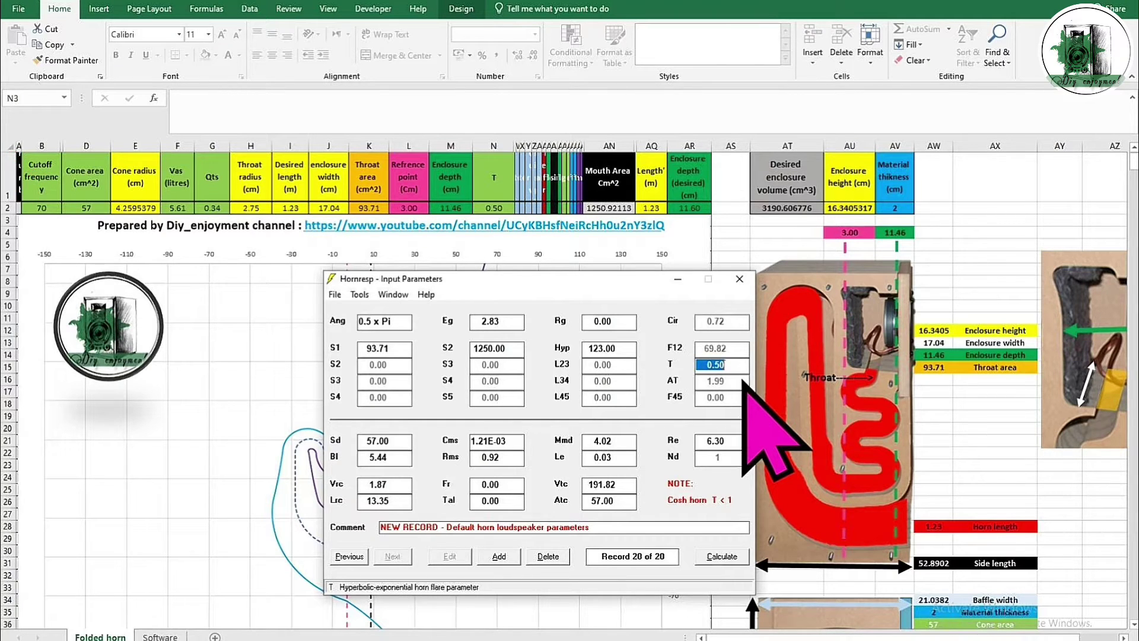
# Set rear chamber Vrc to 0, throat chamber Vtc to 3190 and Atc to 500
pyautogui.click(378, 484)
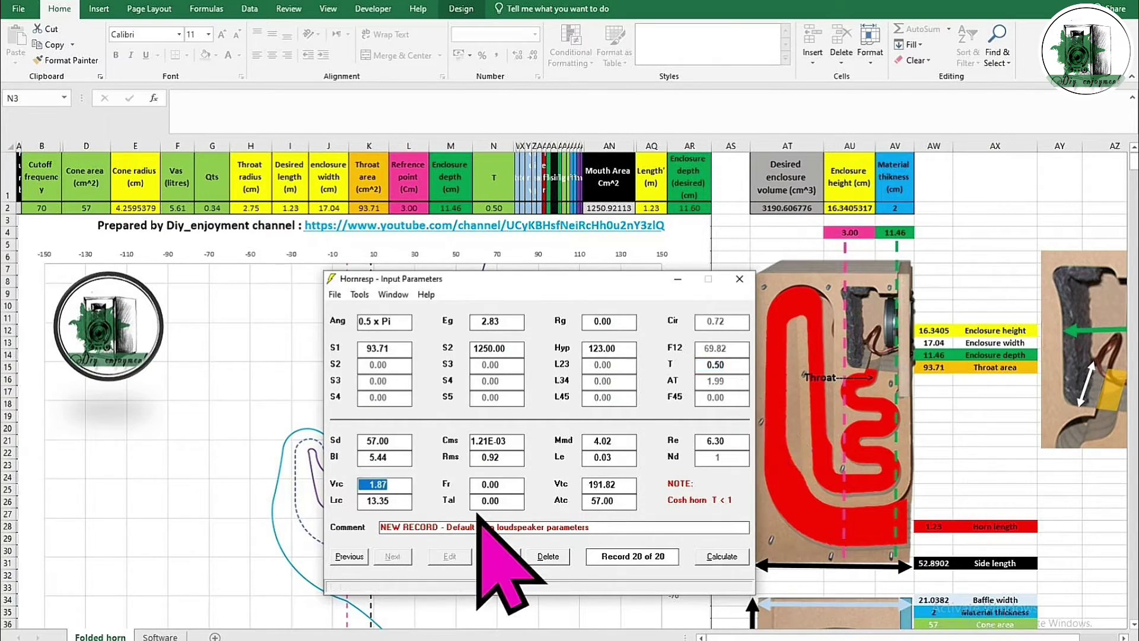
pyautogui.write('0')
pyautogui.press('Tab')
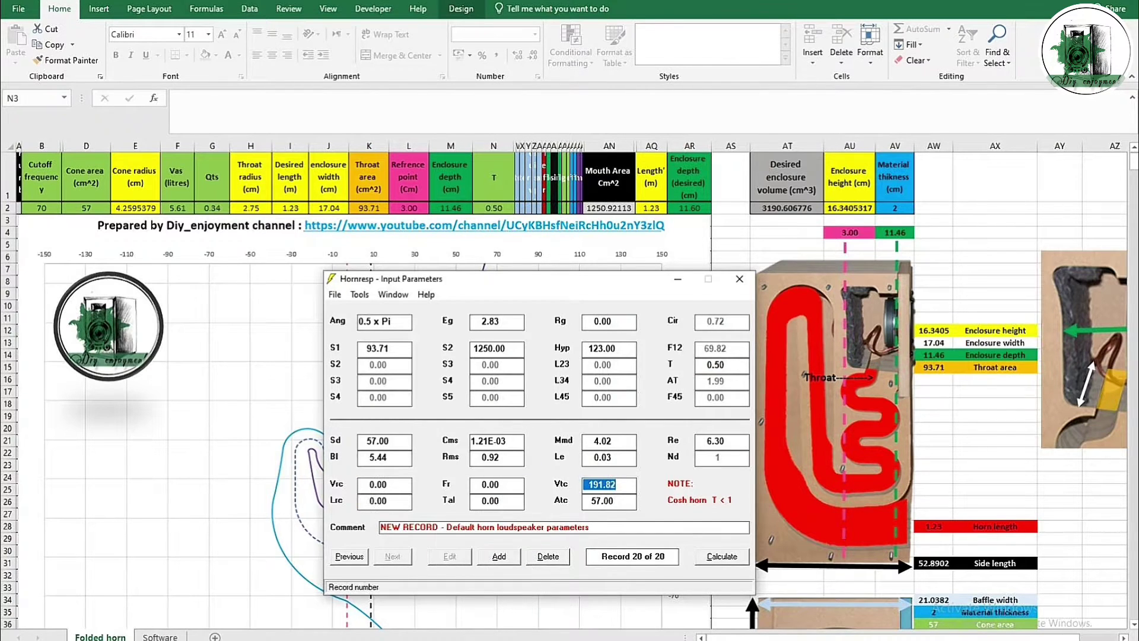
pyautogui.write('3190')
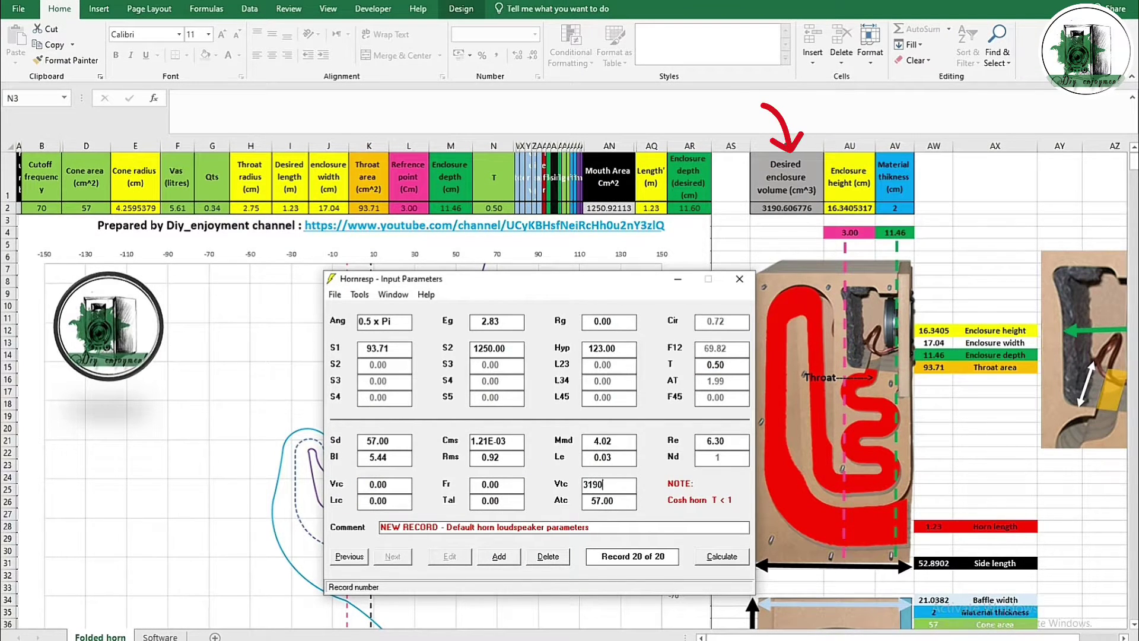
pyautogui.press('Tab')
pyautogui.write('500')
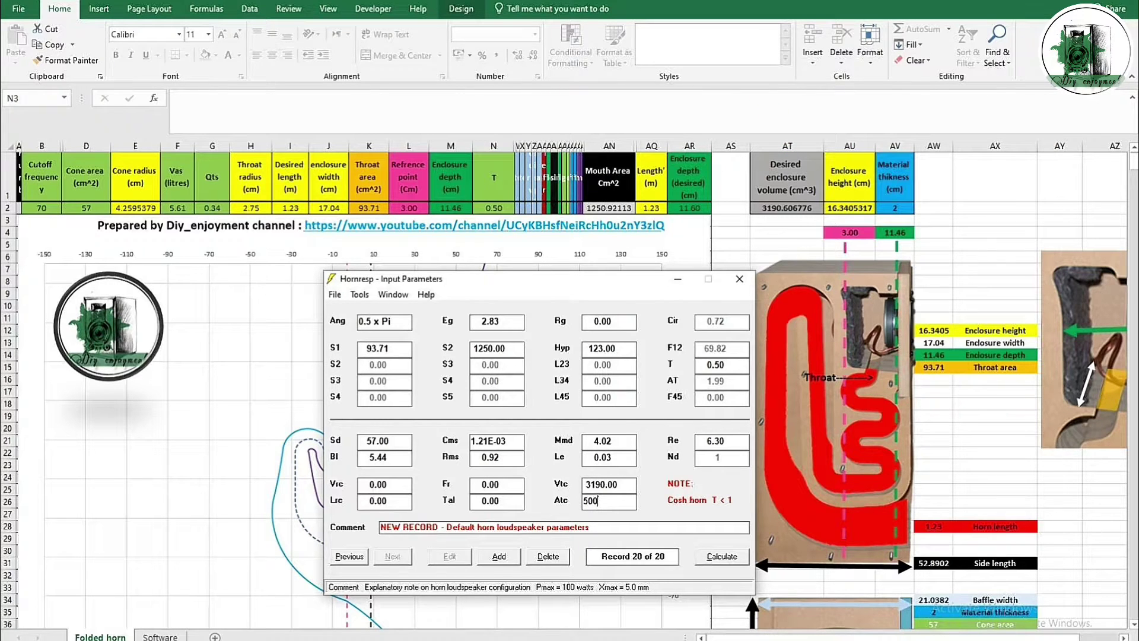
# Calculate the horn with throat chamber resonances masked and show the 4 Acoustical Power graph
pyautogui.click(723, 556)
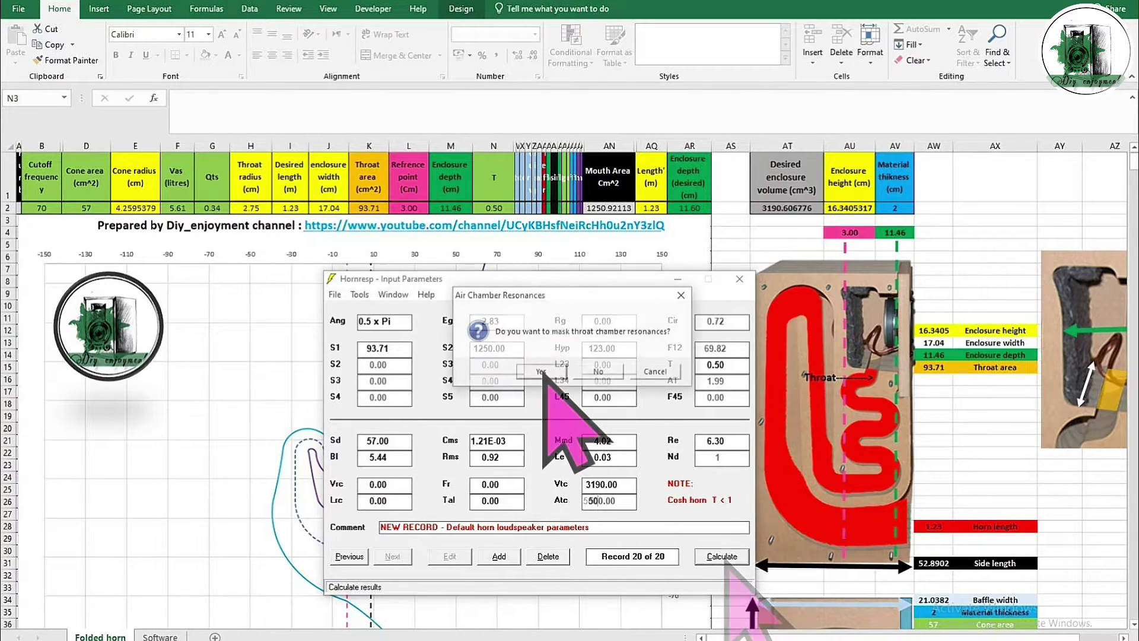
pyautogui.click(540, 372)
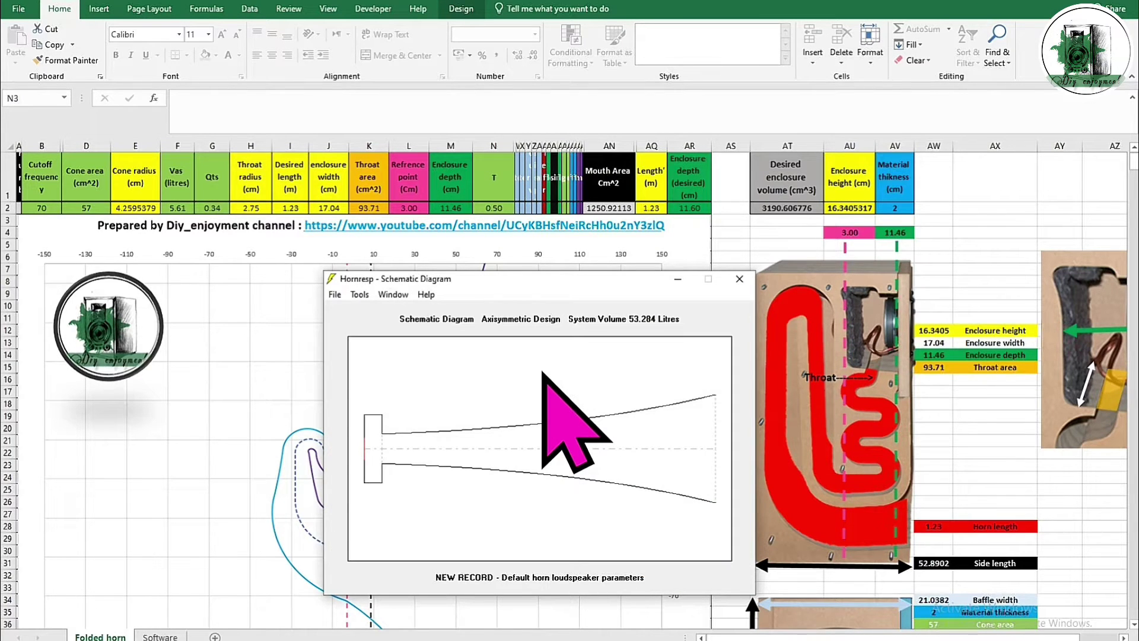
pyautogui.hotkey('alt', 'w')
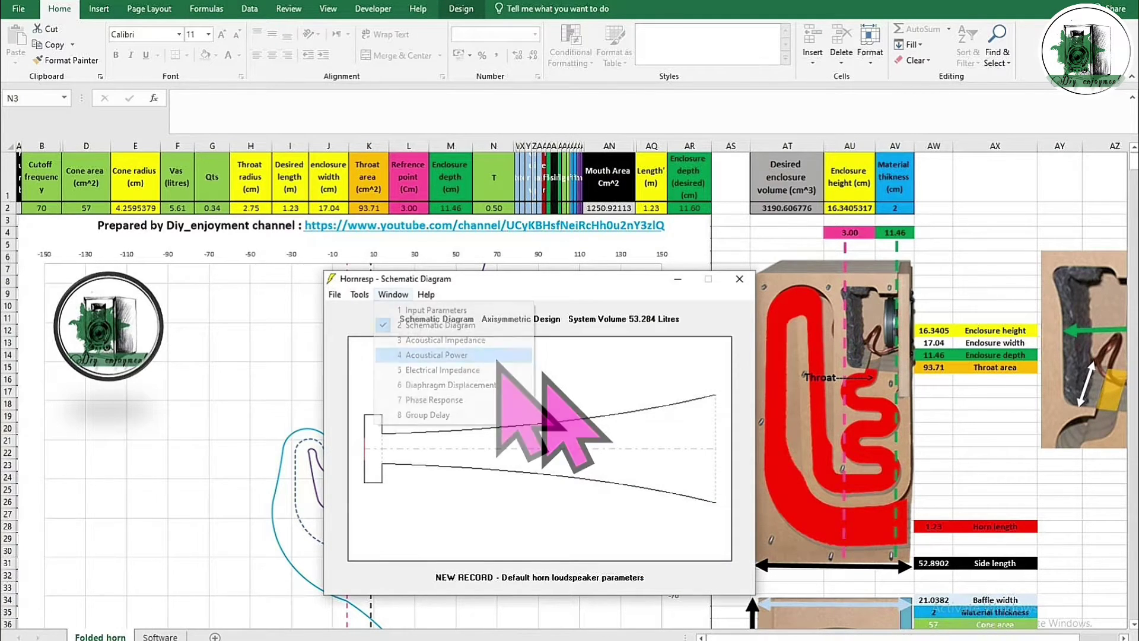
pyautogui.click(498, 359)
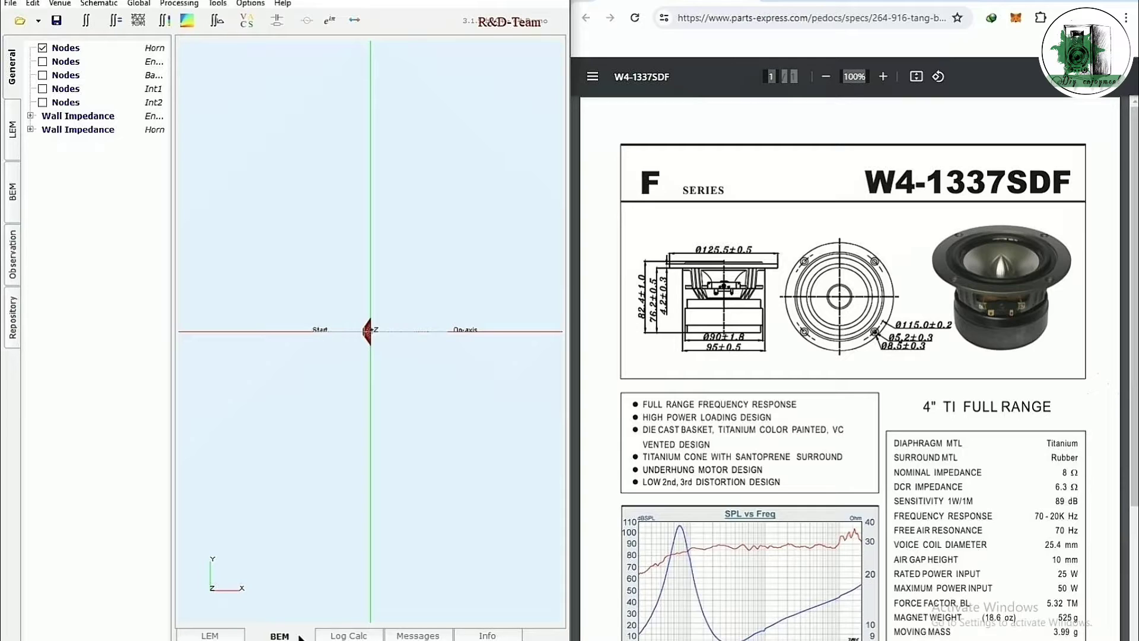
# Show the BEM tree, rotate the mesh face-on, and open the Rear Diaphragm properties
pyautogui.click(12, 190)
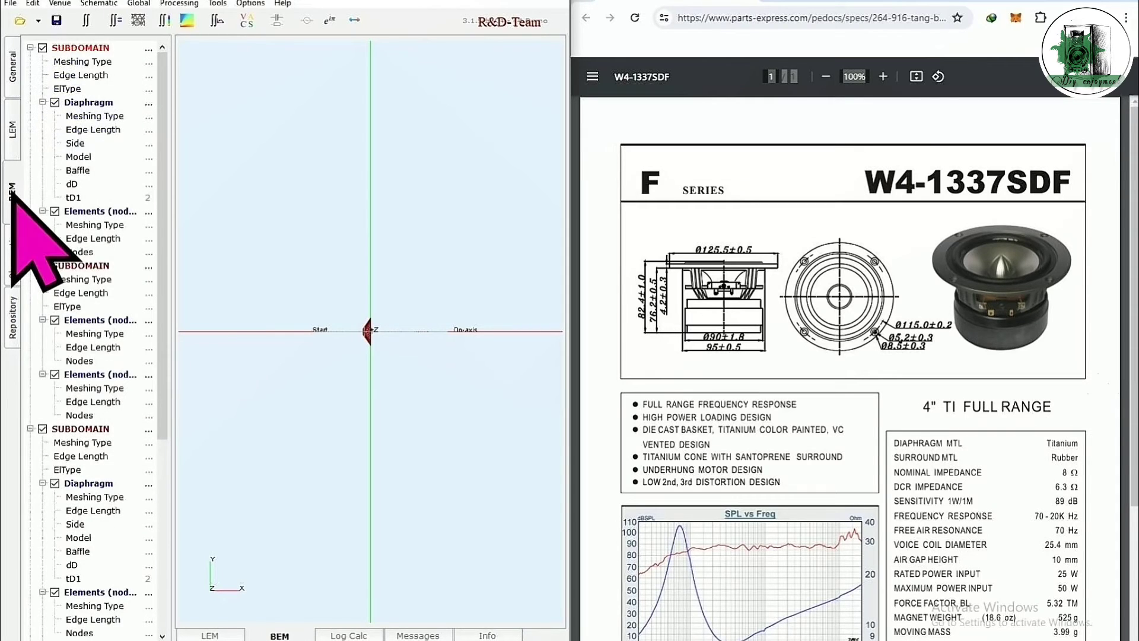
pyautogui.scroll(3, 385, 376)
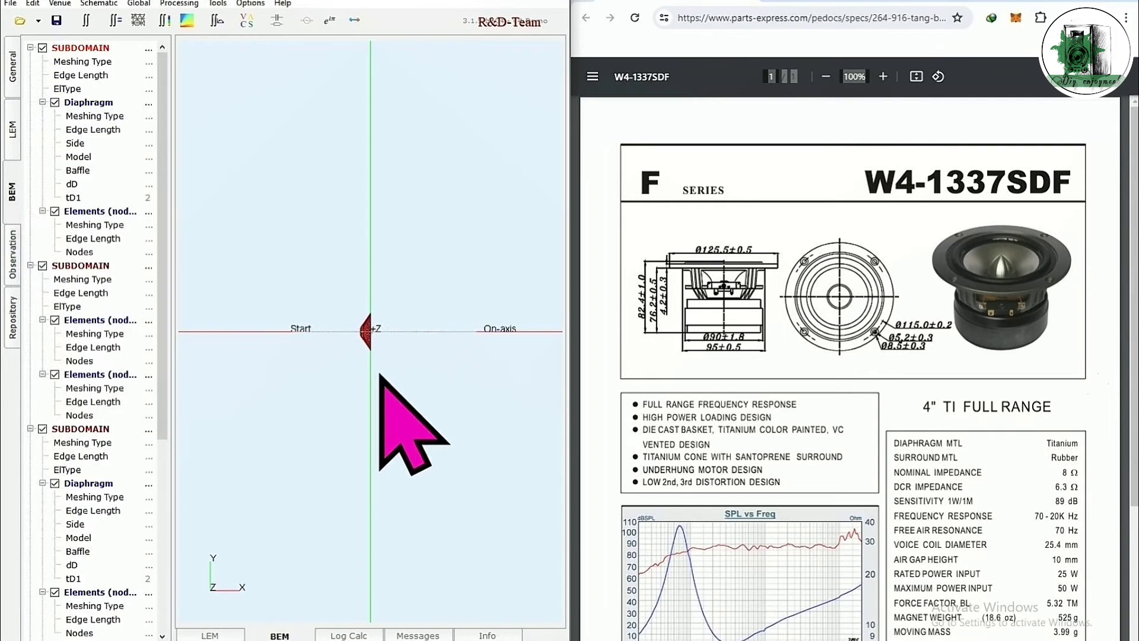
pyautogui.moveTo(378, 379); pyautogui.dragTo(234, 456)
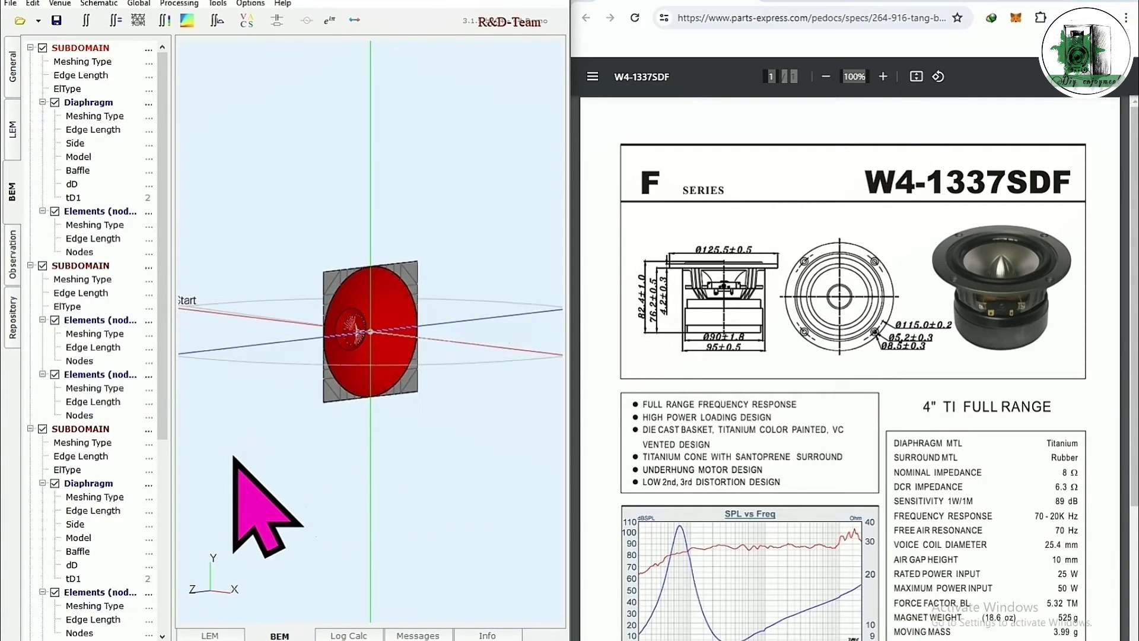
pyautogui.click(86, 483)
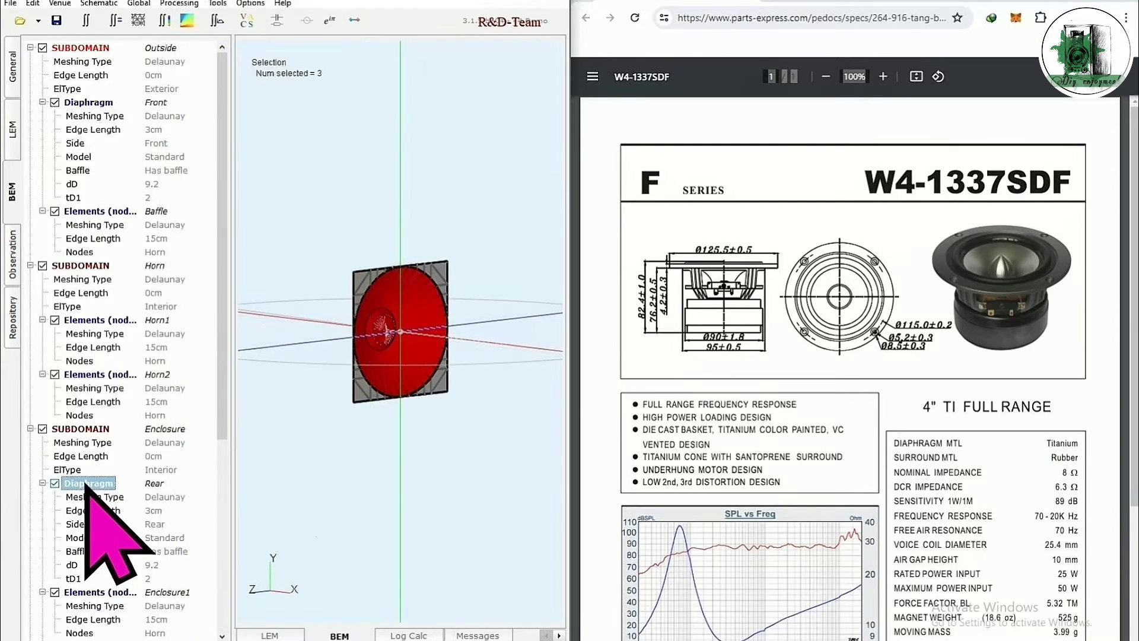
pyautogui.doubleClick(86, 483)
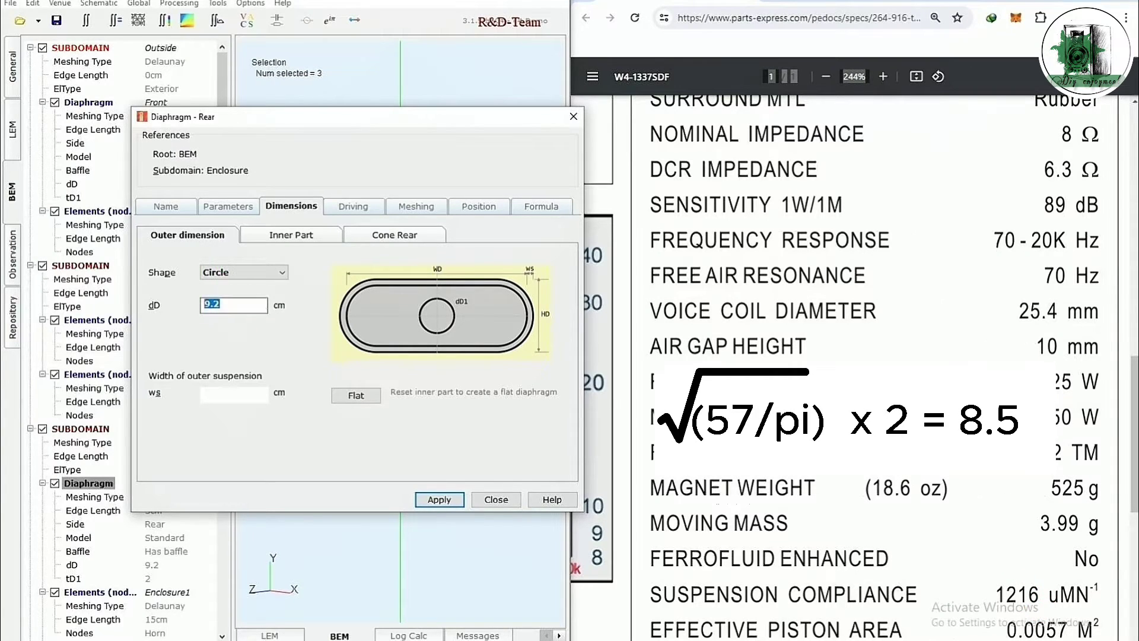
# Give the rear diaphragm dD 8.5, Cone Rear dVC 2.5 and Inner Part hD1 2 cm, then apply
pyautogui.write('8.5')
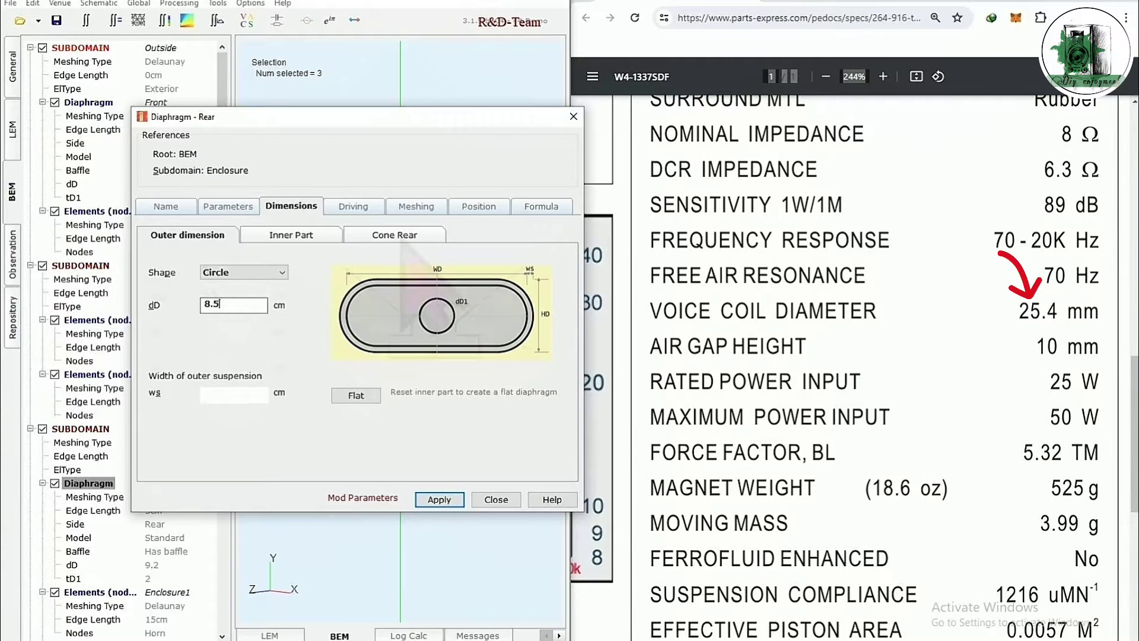
pyautogui.click(395, 236)
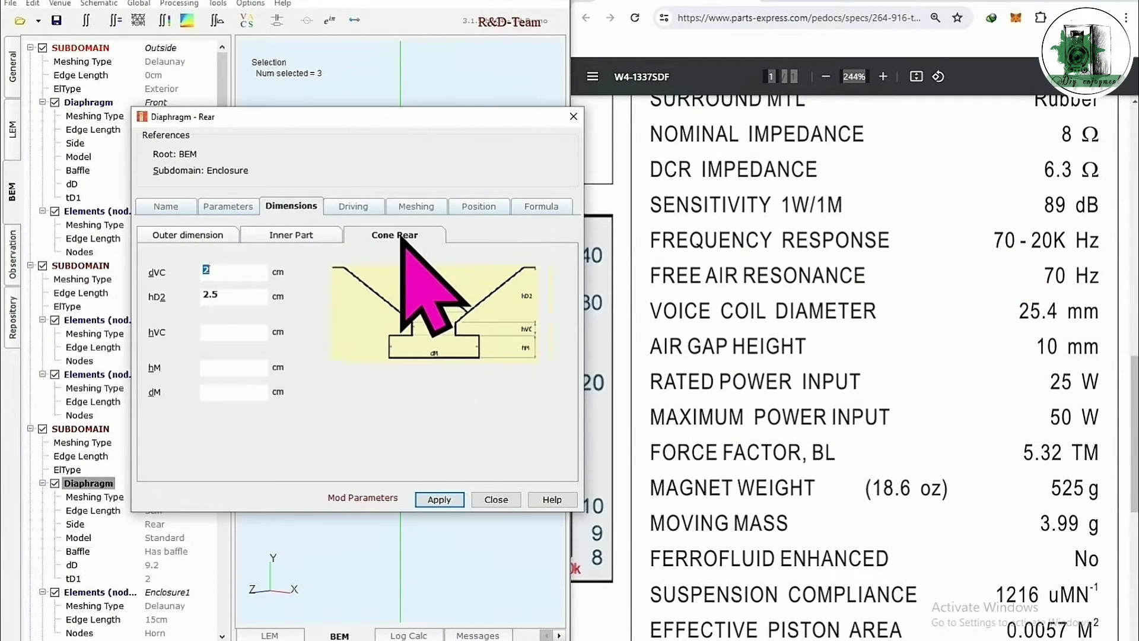
pyautogui.write('2.5')
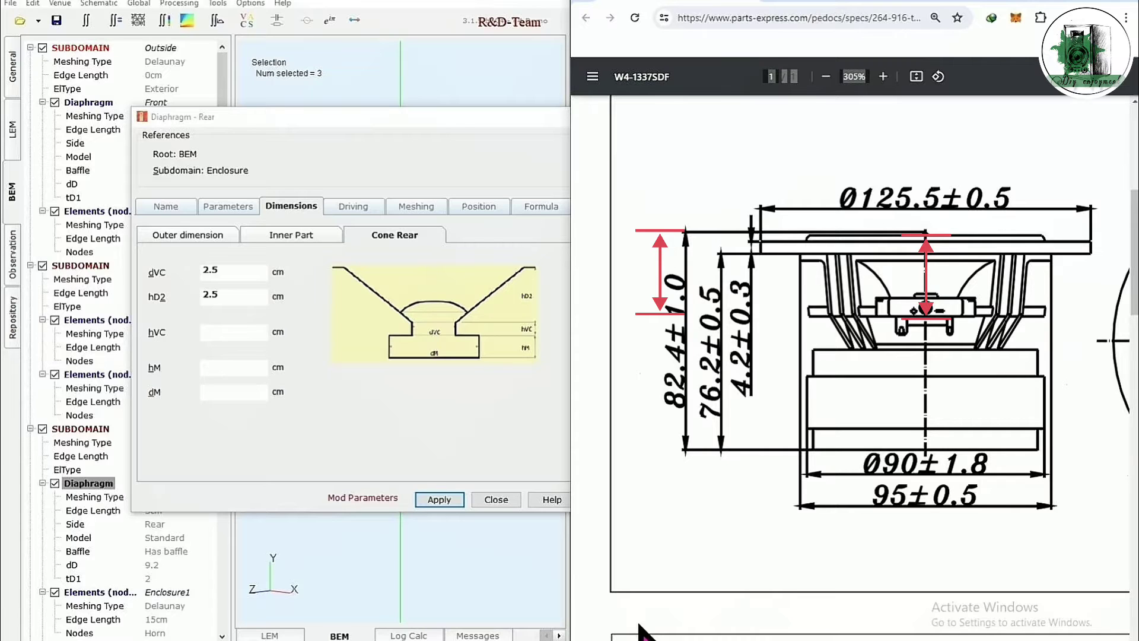
pyautogui.click(299, 234)
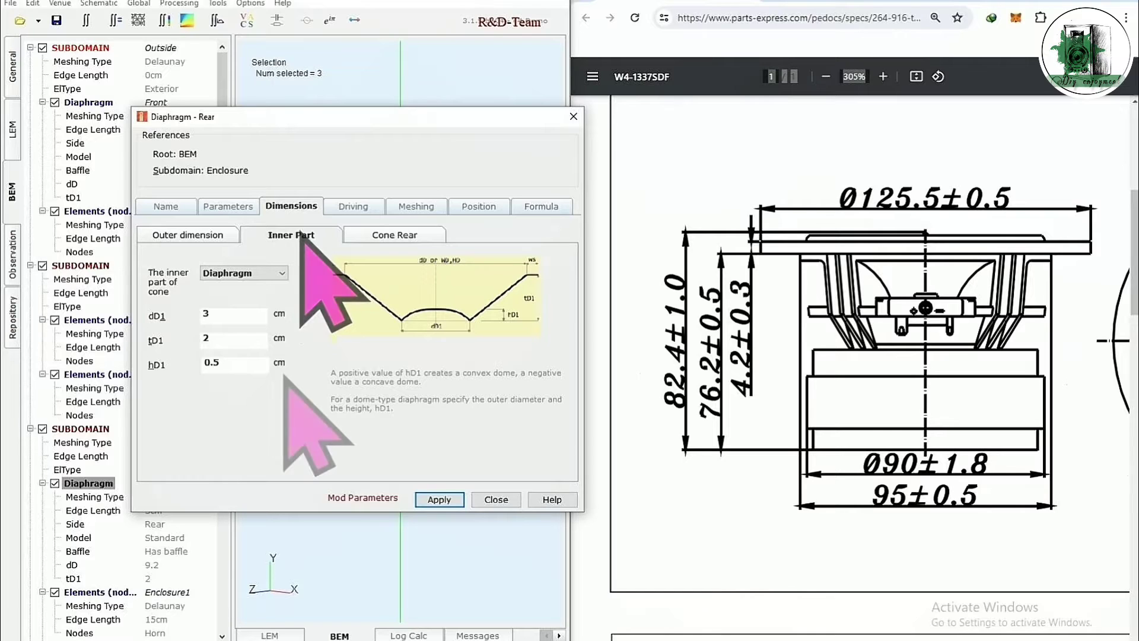
pyautogui.hscroll(8, 848, 338)
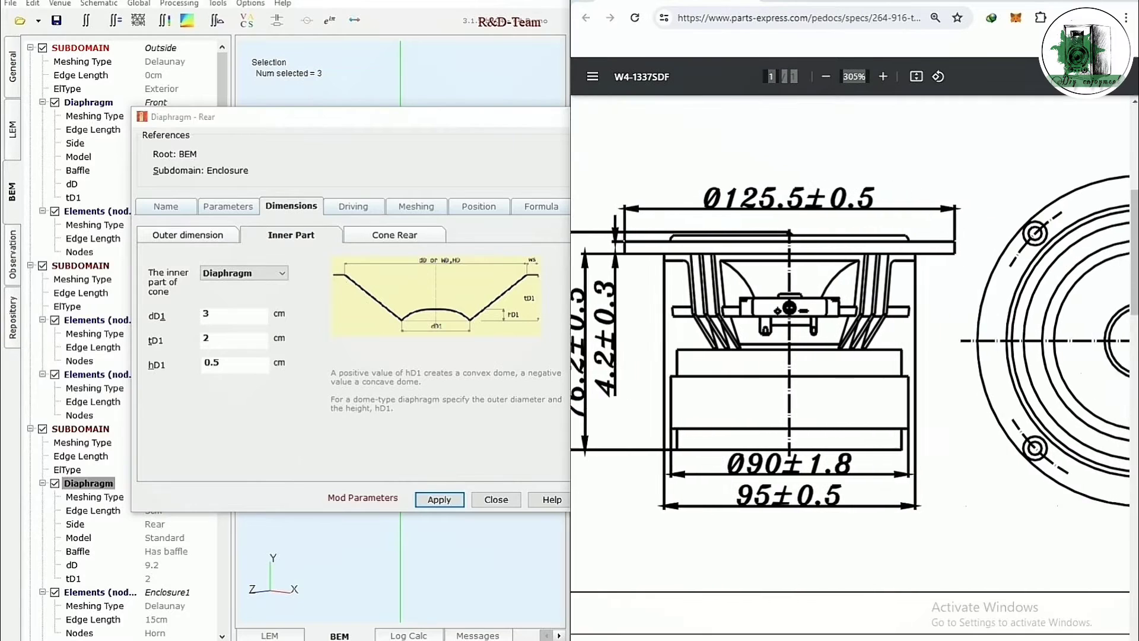
pyautogui.hscroll(3, 848, 338)
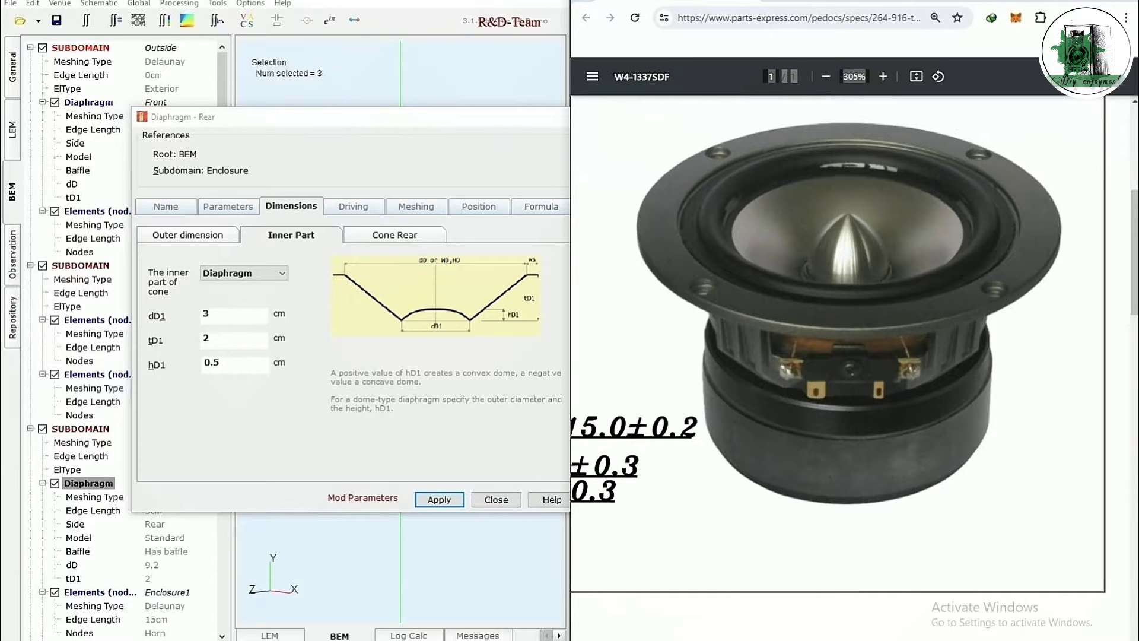
pyautogui.doubleClick(212, 362)
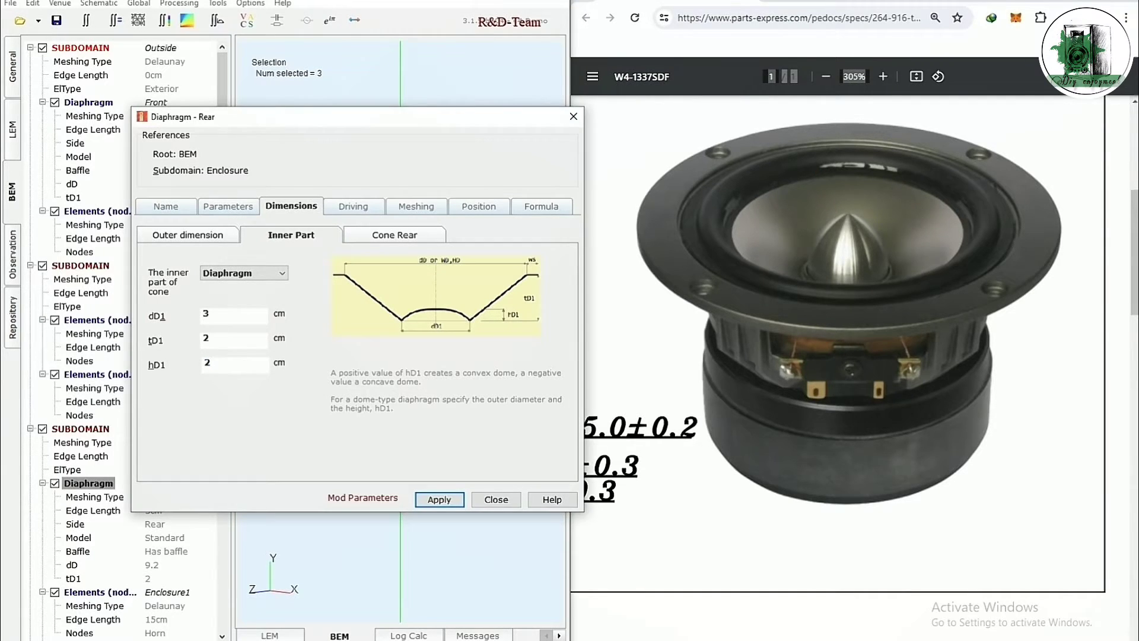
pyautogui.click(426, 498)
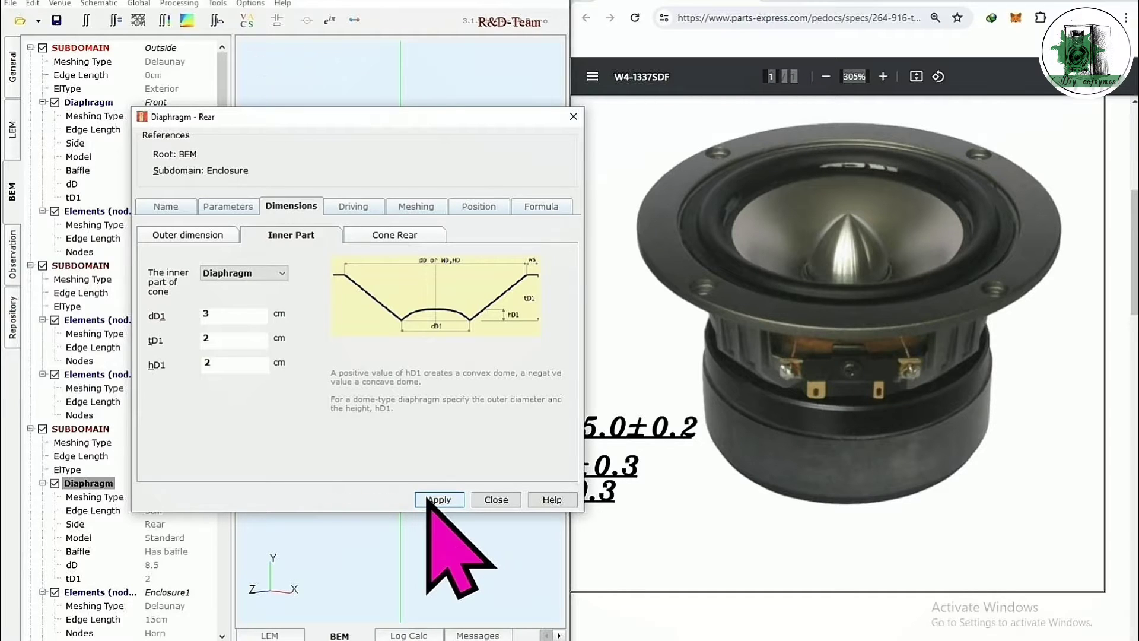
# Close the rear diaphragm dialog and open the Diaphragm Front properties
pyautogui.click(498, 499)
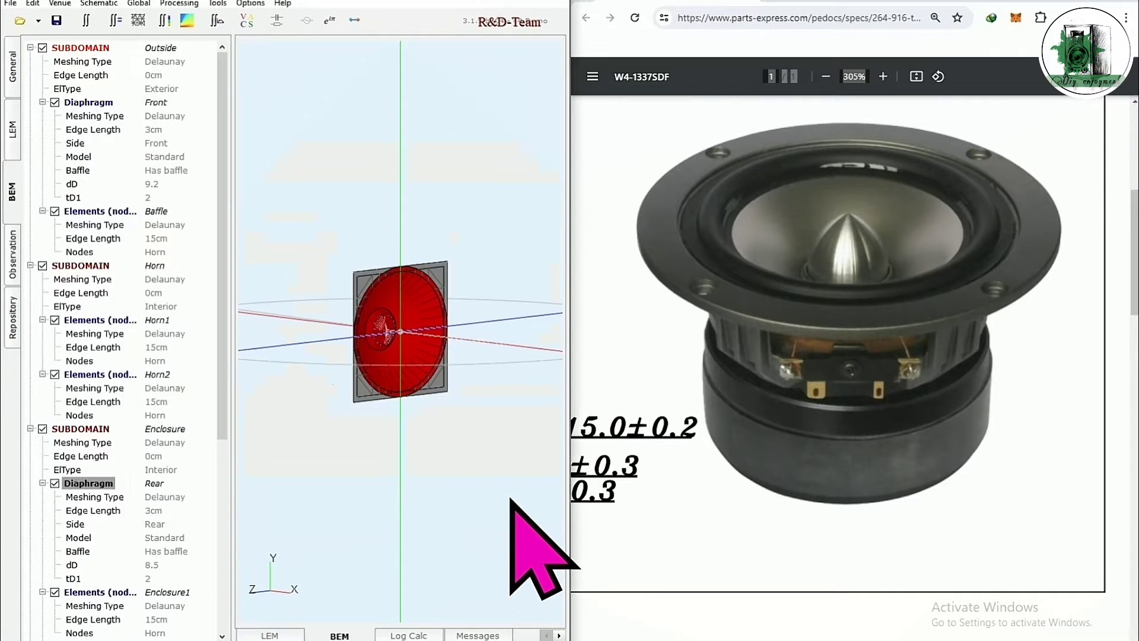
pyautogui.moveTo(343, 432); pyautogui.dragTo(445, 496)
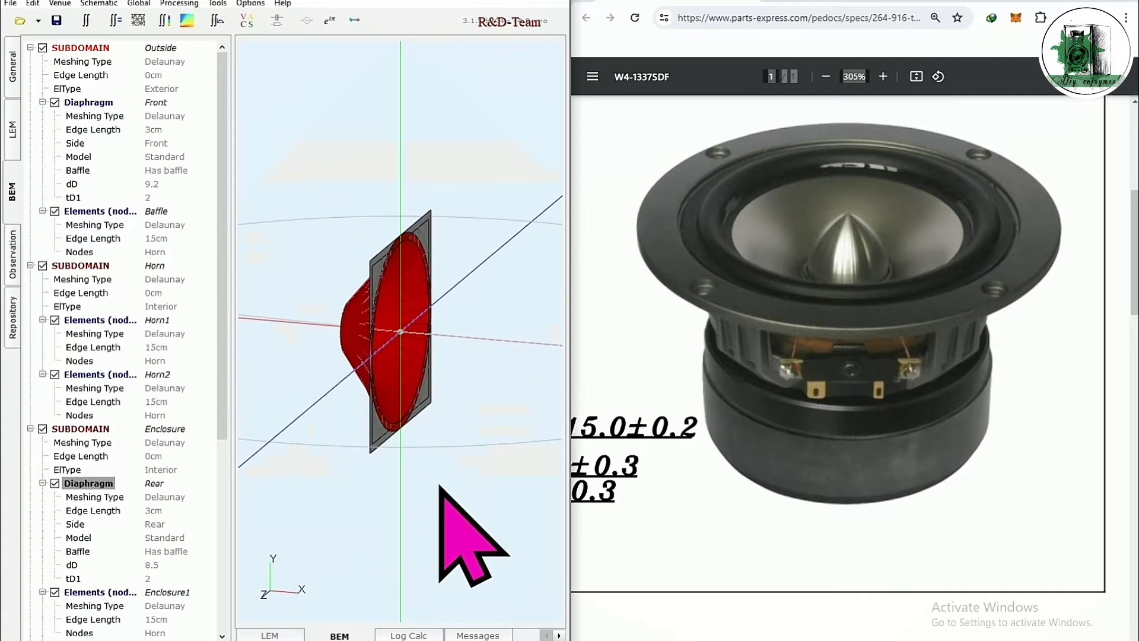
pyautogui.click(105, 102)
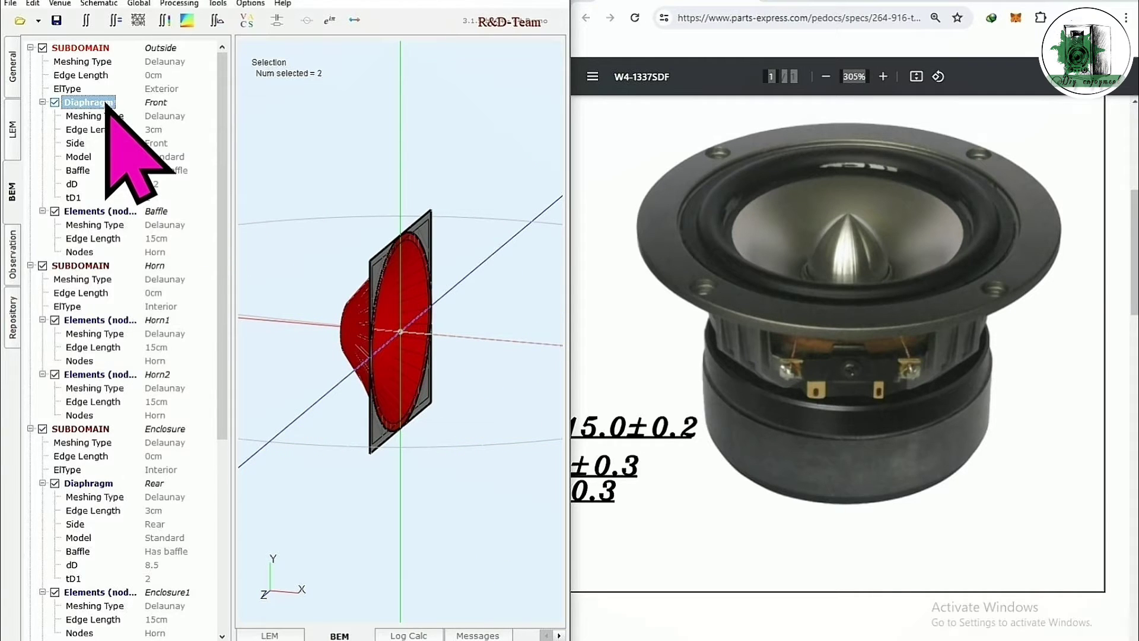
pyautogui.doubleClick(105, 102)
# Set the front diaphragm to dD 8.5, dVC 2.5 and hD1 2 cm, then apply
pyautogui.write('.5')
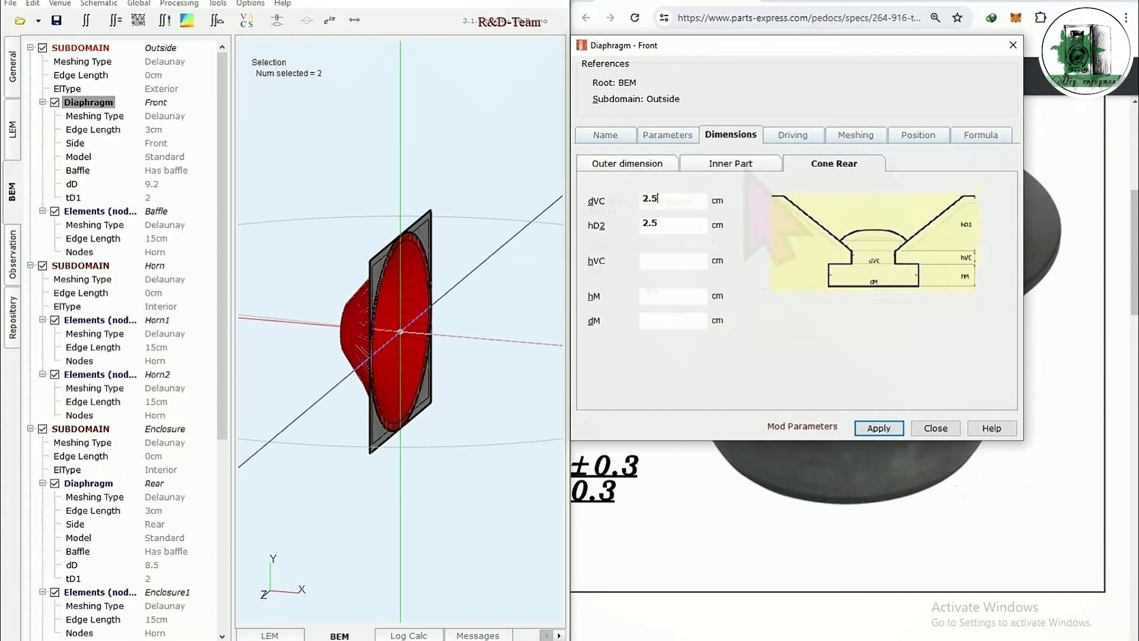
pyautogui.click(745, 167)
pyautogui.doubleClick(659, 292)
pyautogui.write('2')
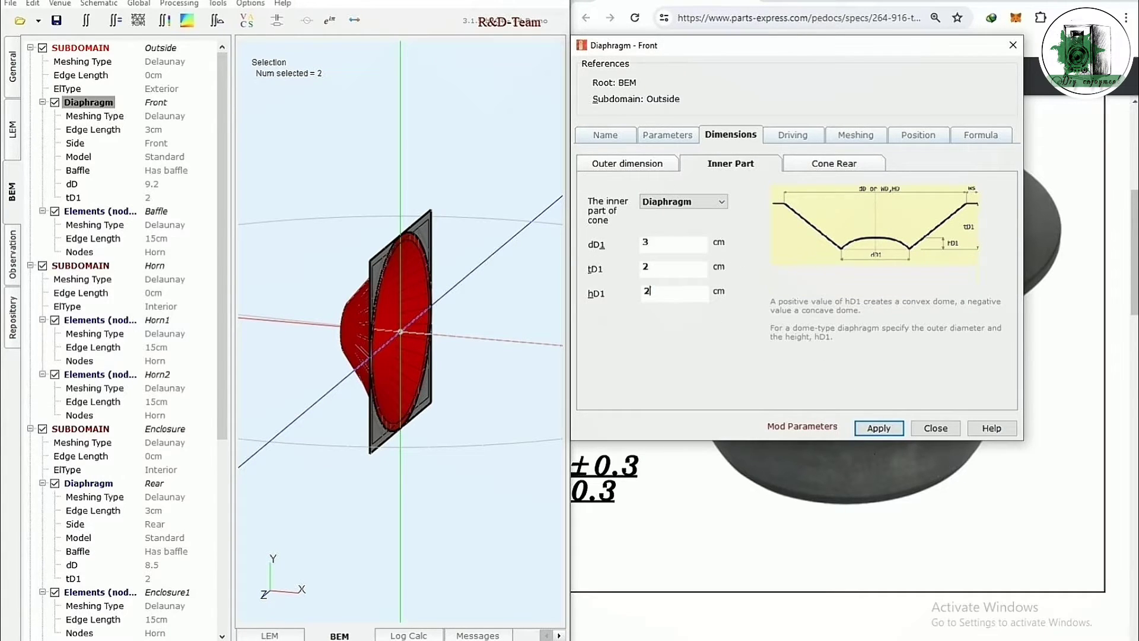
pyautogui.click(626, 165)
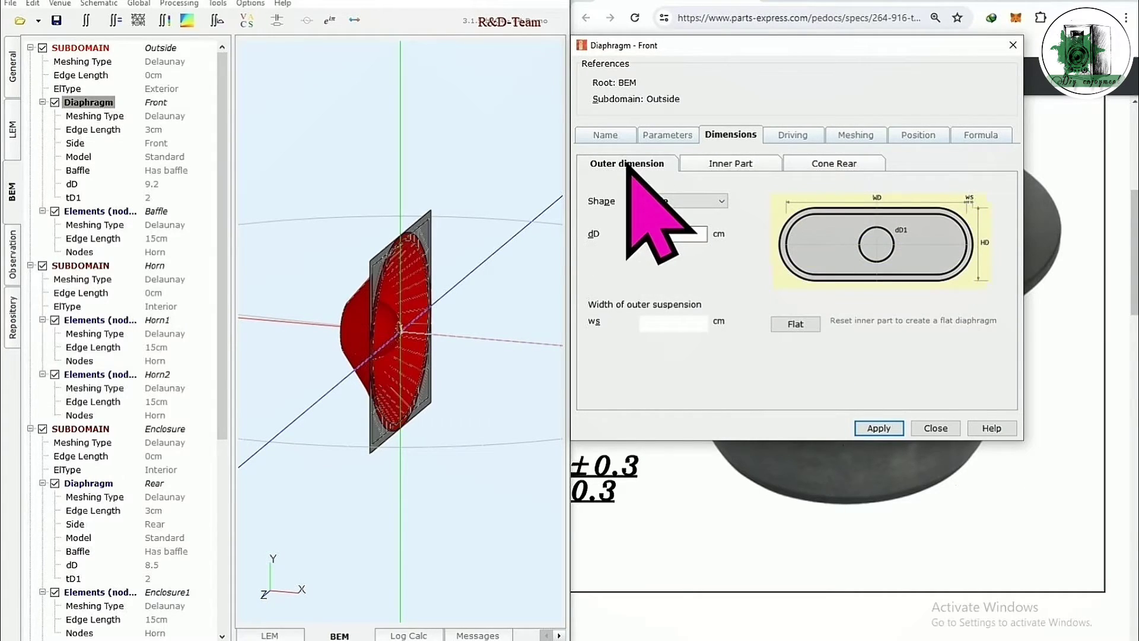
pyautogui.click(879, 428)
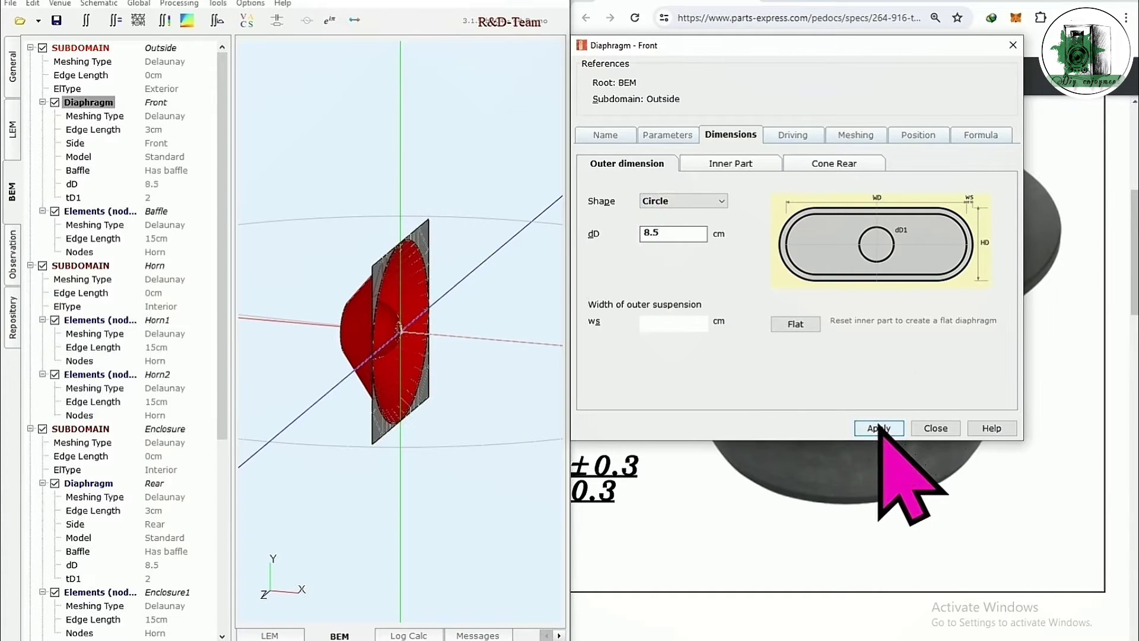
pyautogui.click(936, 428)
pyautogui.moveTo(534, 414); pyautogui.dragTo(432, 465)
# In the LEM schematic, set Dyn1's Mms to 3.99e-3 and confirm fs at 70 Hz
pyautogui.click(12, 127)
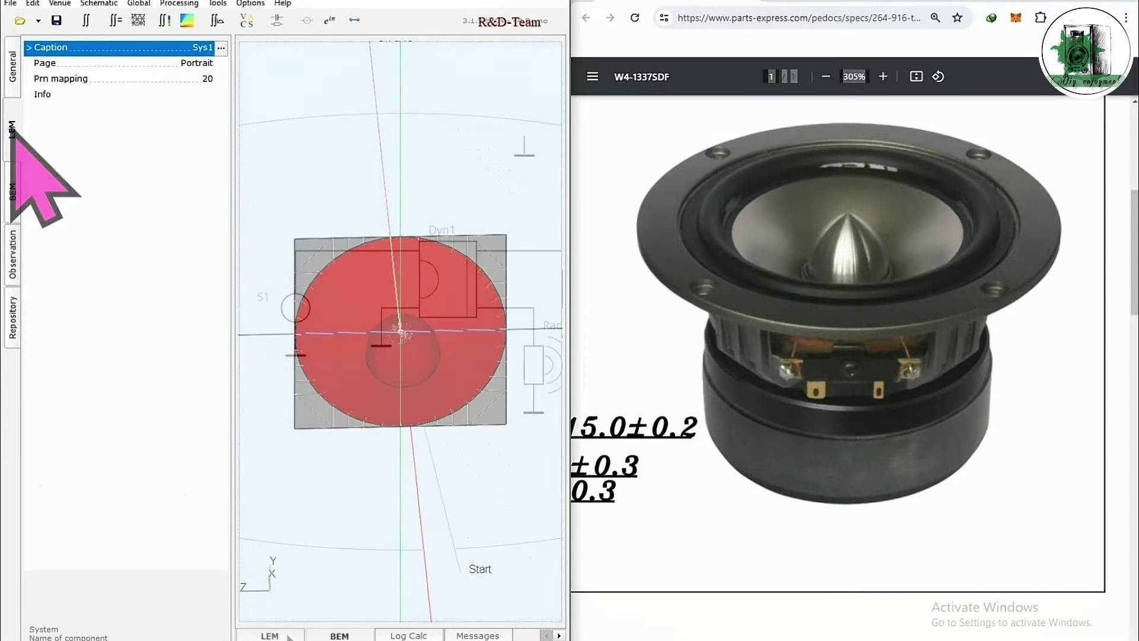
pyautogui.click(288, 635)
pyautogui.click(381, 249)
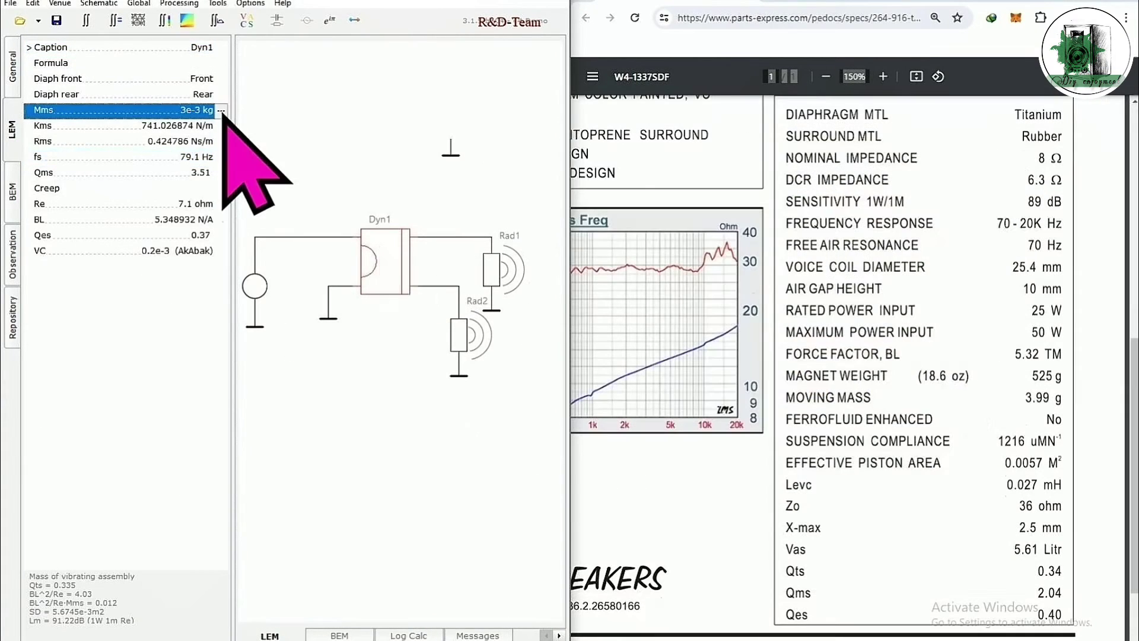
pyautogui.click(221, 111)
pyautogui.write('3')
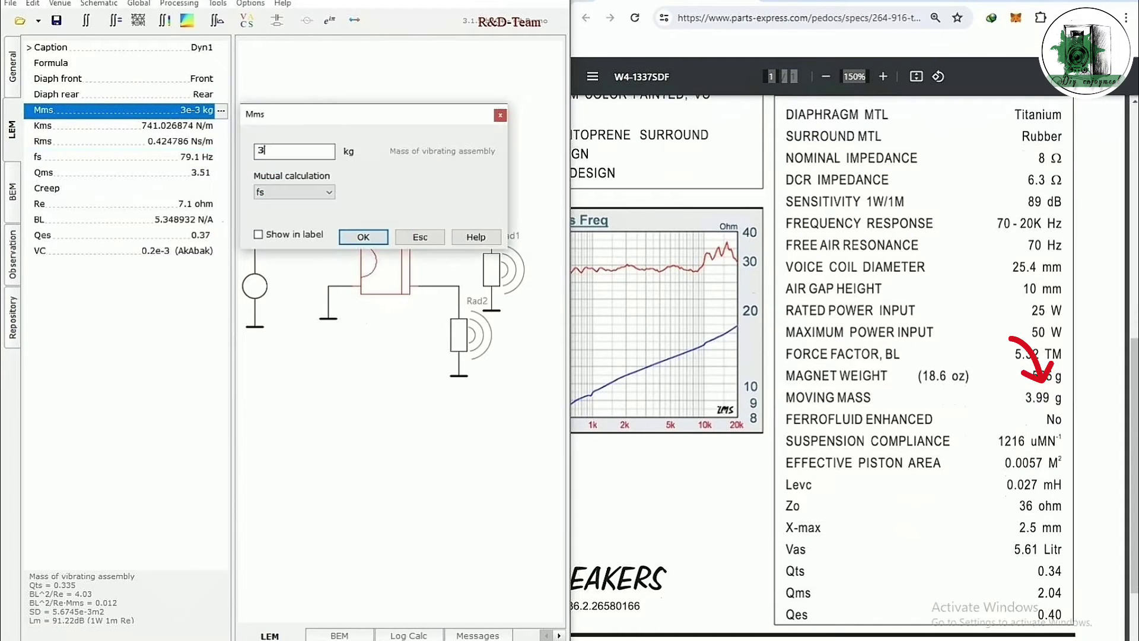
pyautogui.write('.99')
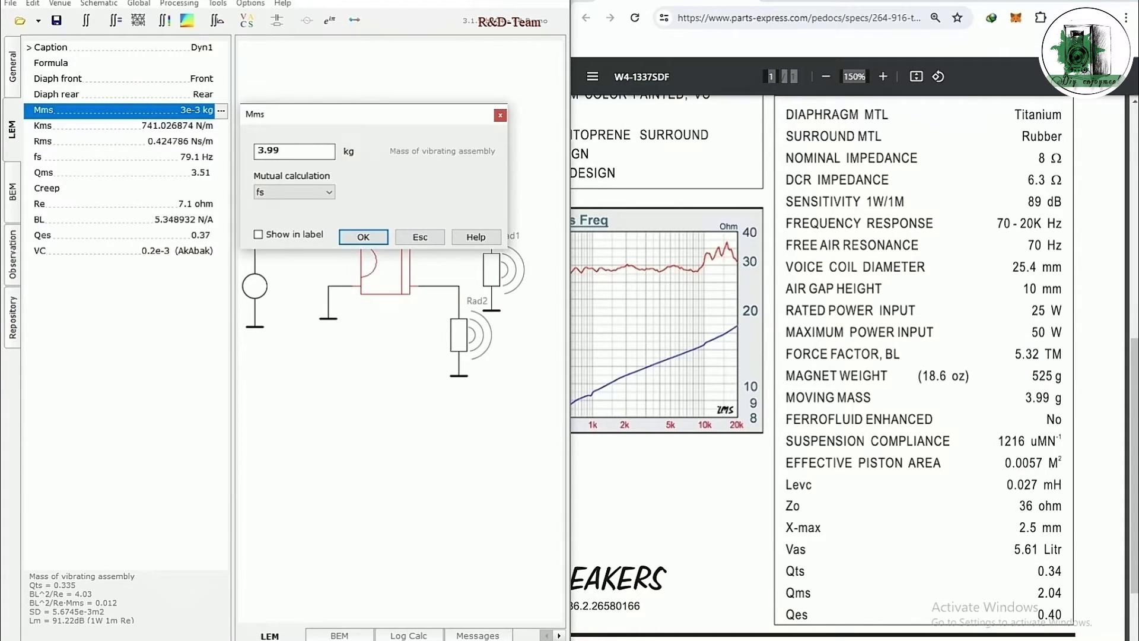
pyautogui.write('e-3')
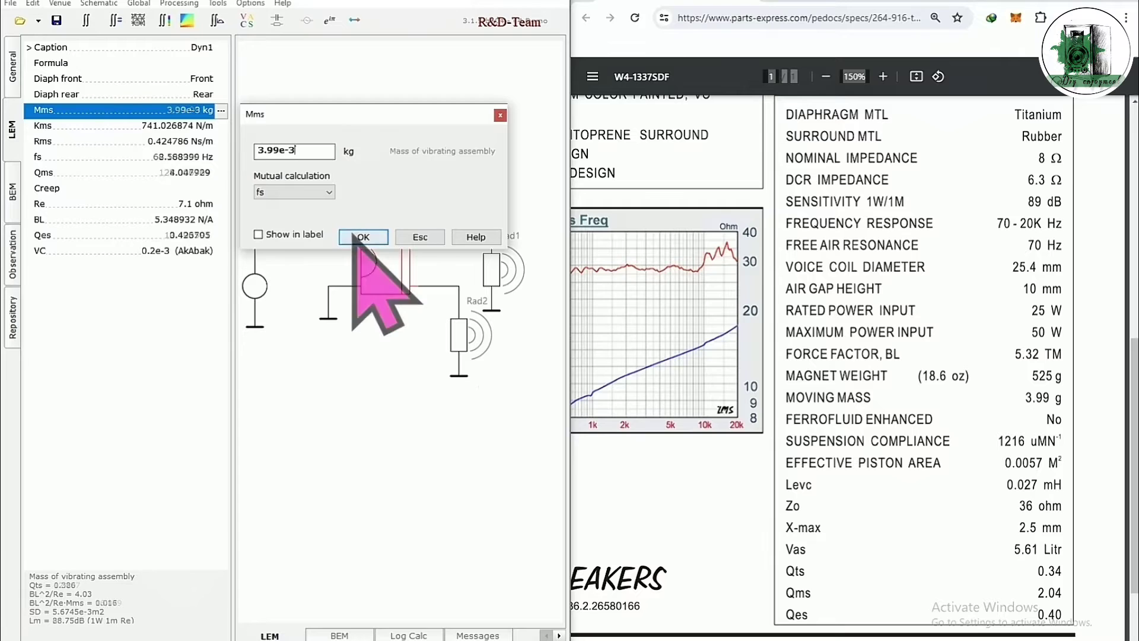
pyautogui.click(361, 237)
pyautogui.click(228, 158)
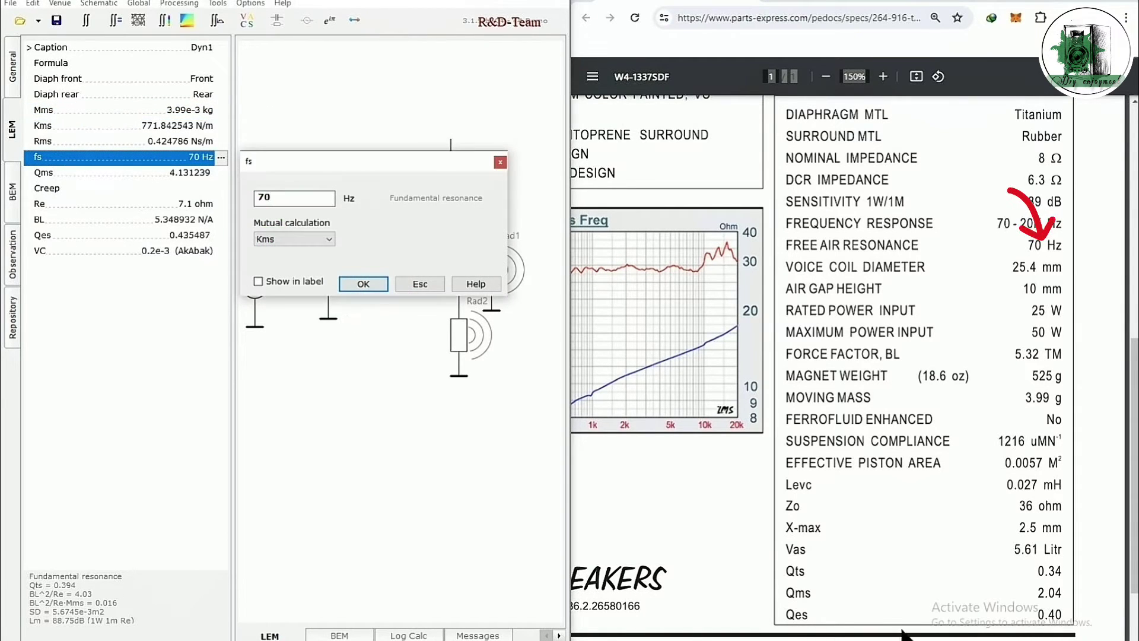
pyautogui.click(361, 284)
# Change Dyn1's Qms to 2.04 and Re to 6.3 ohm
pyautogui.click(222, 173)
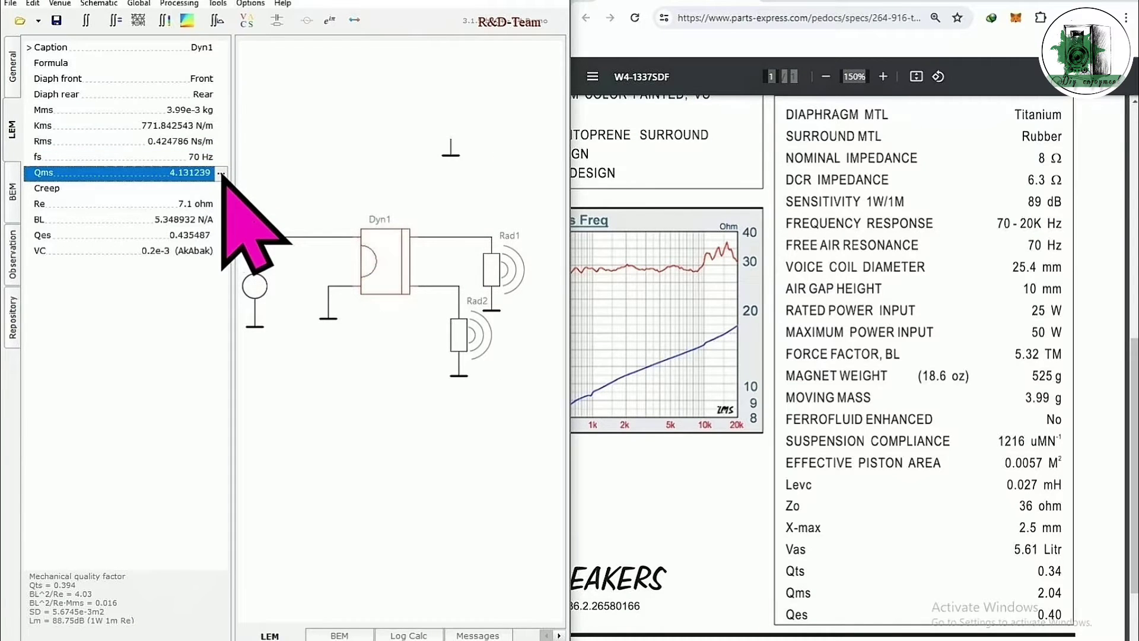
pyautogui.click(221, 173)
pyautogui.write('2.04')
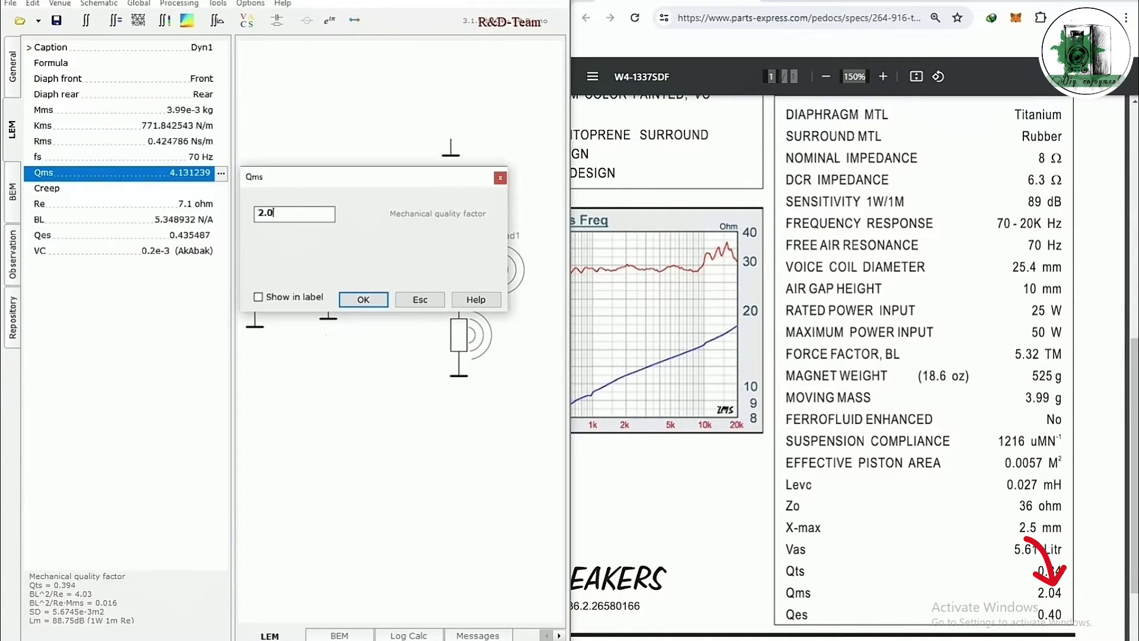
pyautogui.click(364, 300)
pyautogui.click(221, 205)
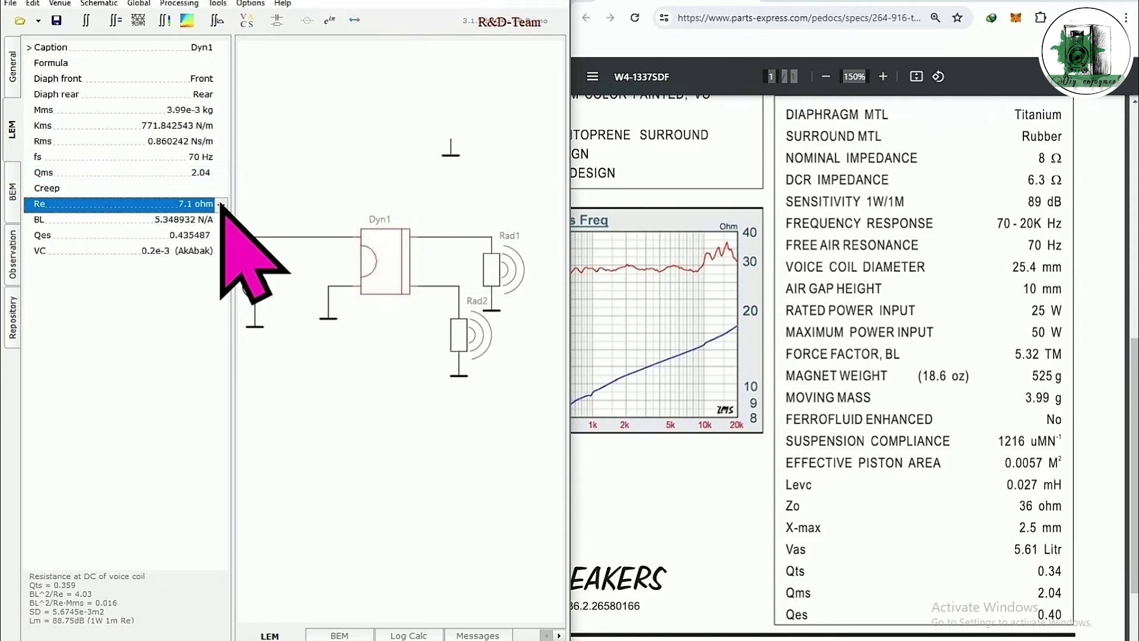
pyautogui.click(221, 205)
pyautogui.write('6.3')
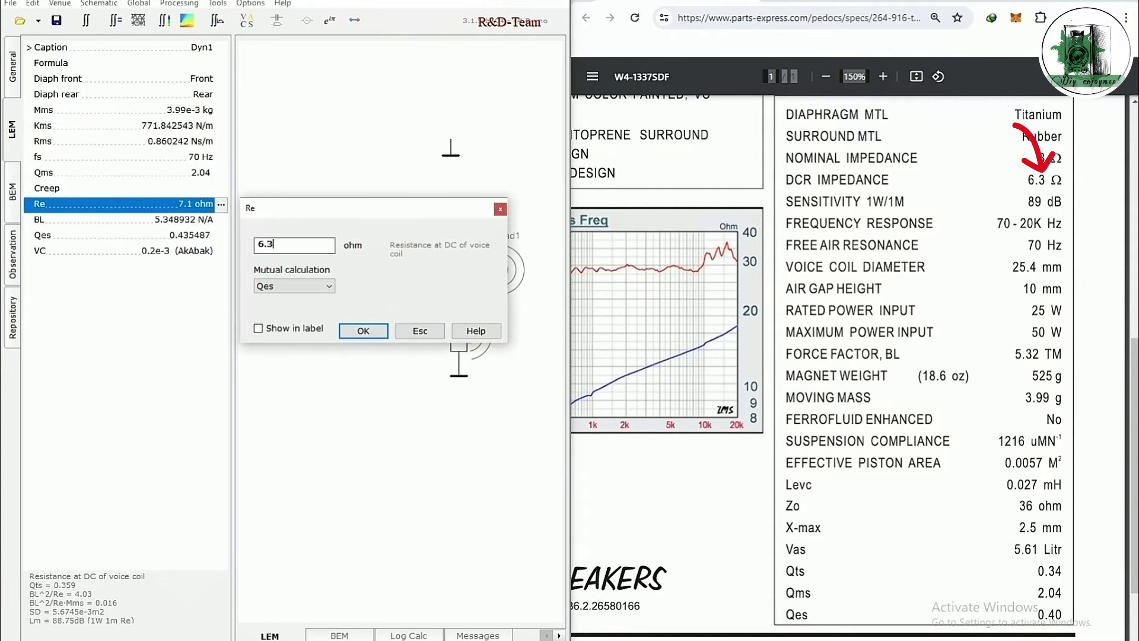
pyautogui.click(364, 330)
# Change Dyn1's Qes to 0.4 and voice-coil inductance Le to 0.027e-3 H
pyautogui.click(221, 235)
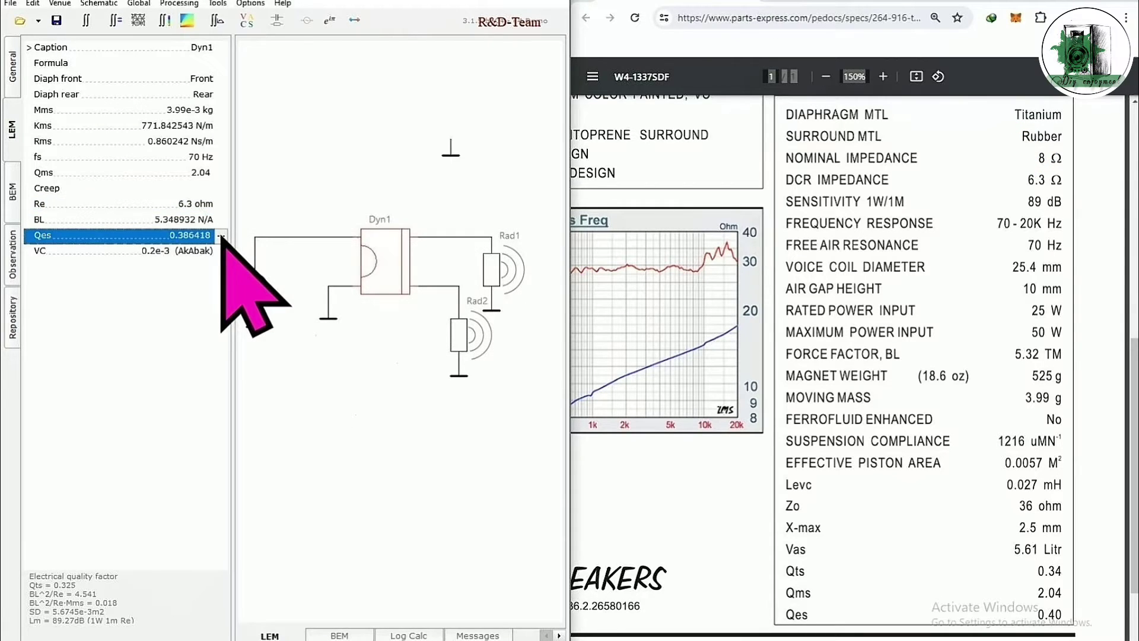
pyautogui.click(221, 236)
pyautogui.write('0.4')
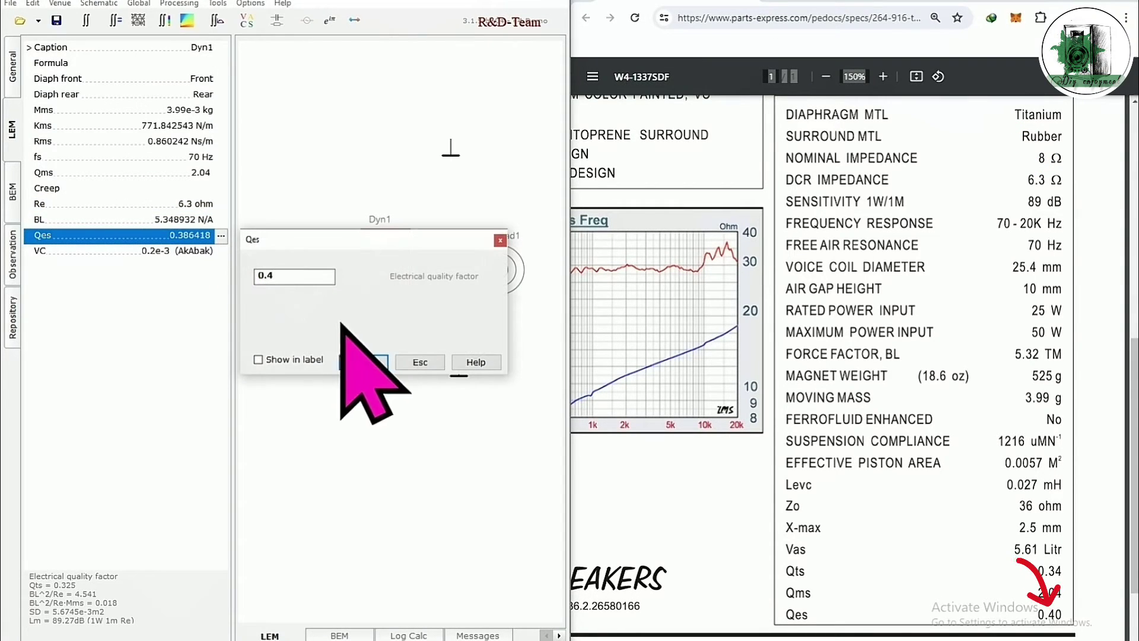
pyautogui.click(375, 362)
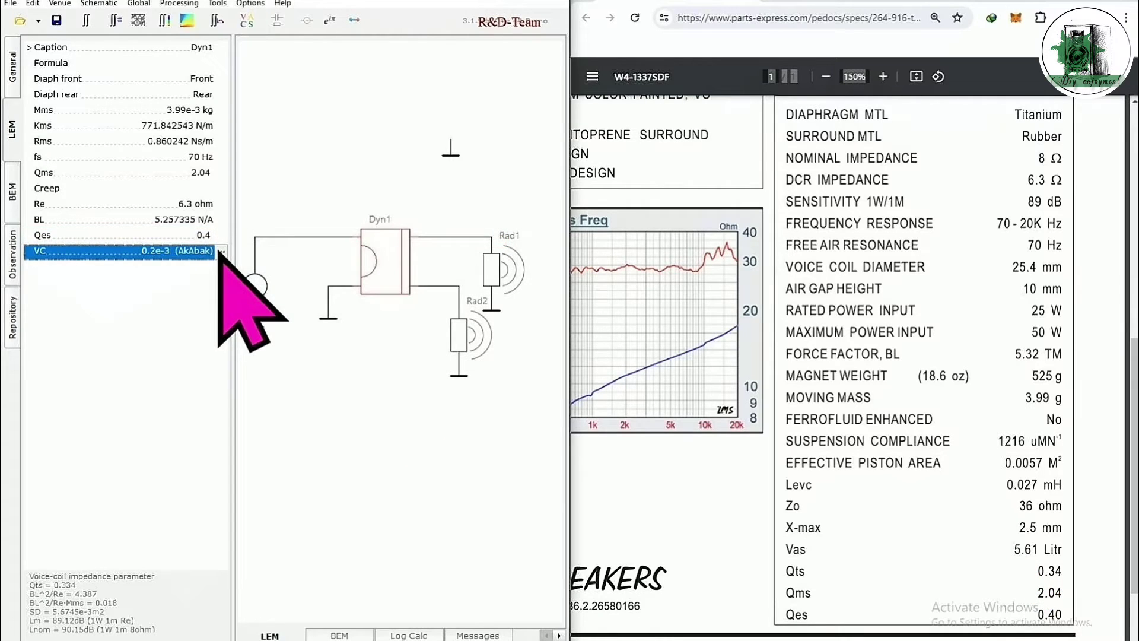
pyautogui.click(221, 250)
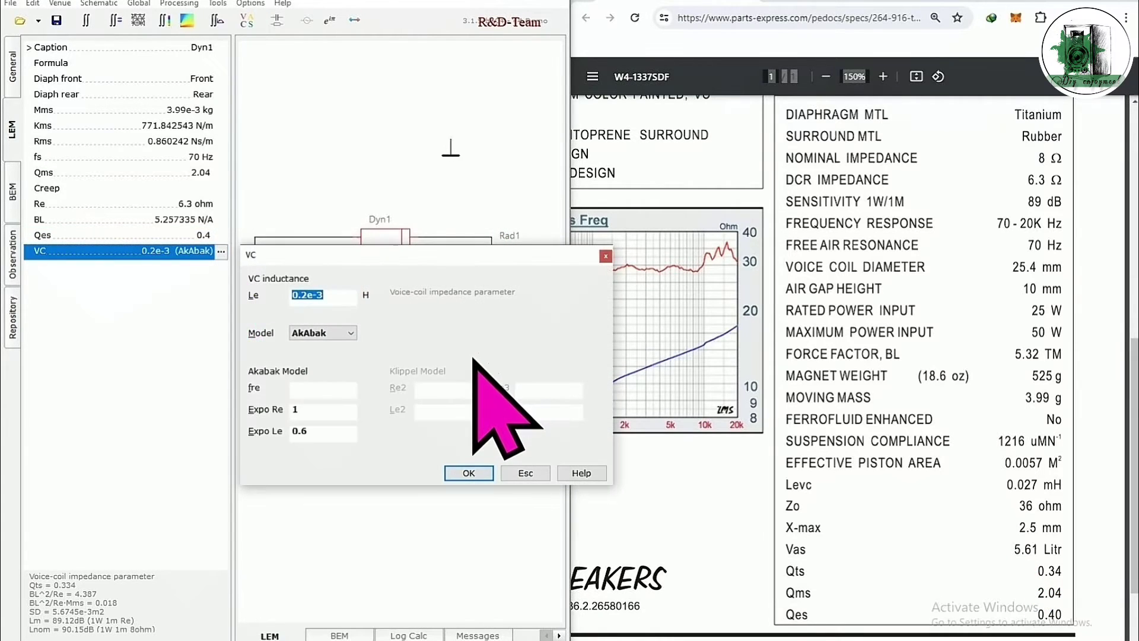
pyautogui.write('0.02')
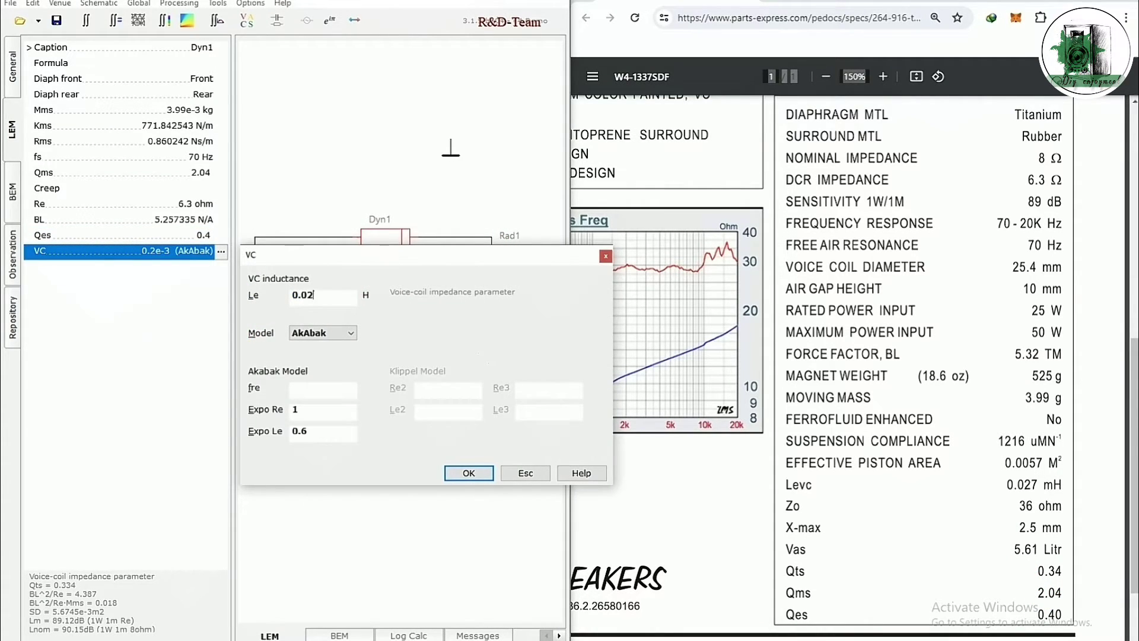
pyautogui.write('7')
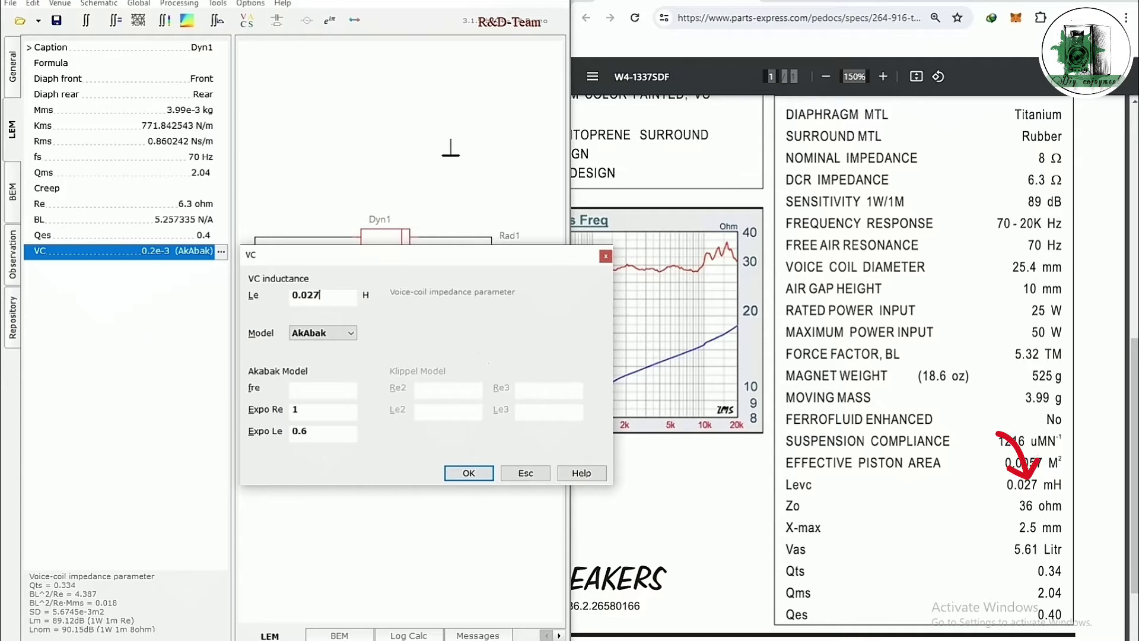
pyautogui.write('e-3')
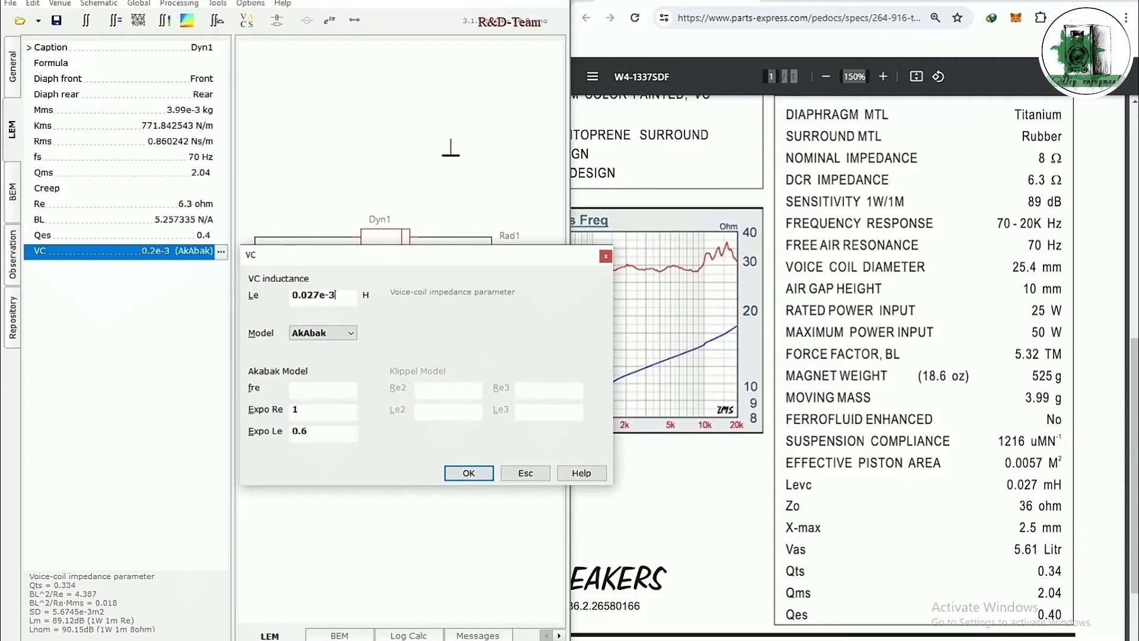
pyautogui.click(459, 471)
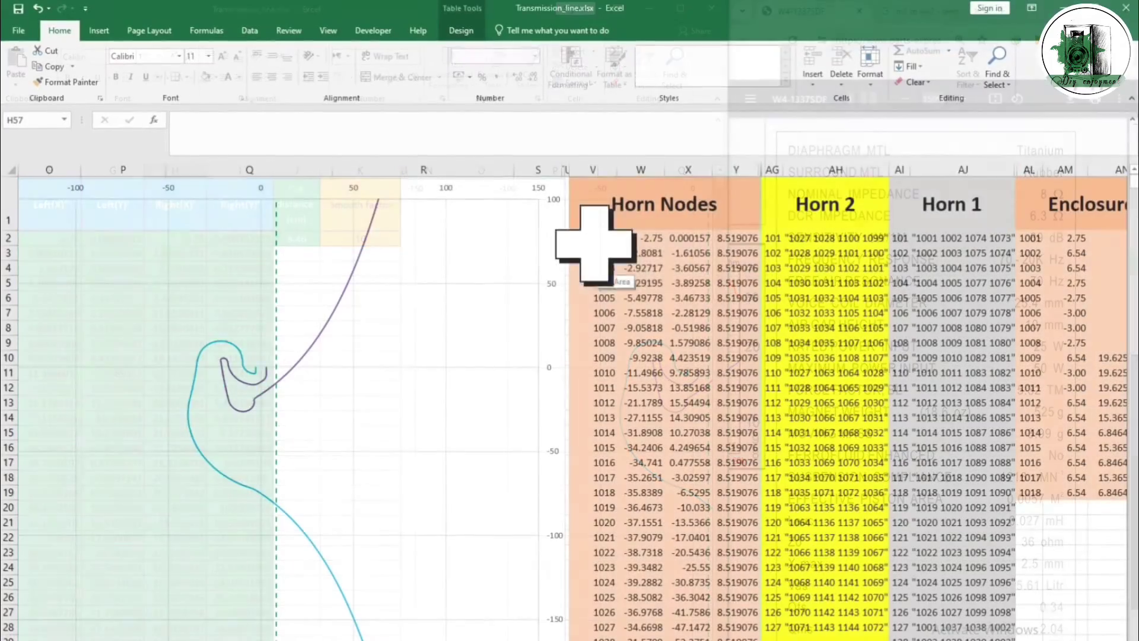
# Copy the Excel node coordinates in columns V–Y into ABEC3's Horn node points list
pyautogui.moveTo(590, 226); pyautogui.dragTo(725, 323)
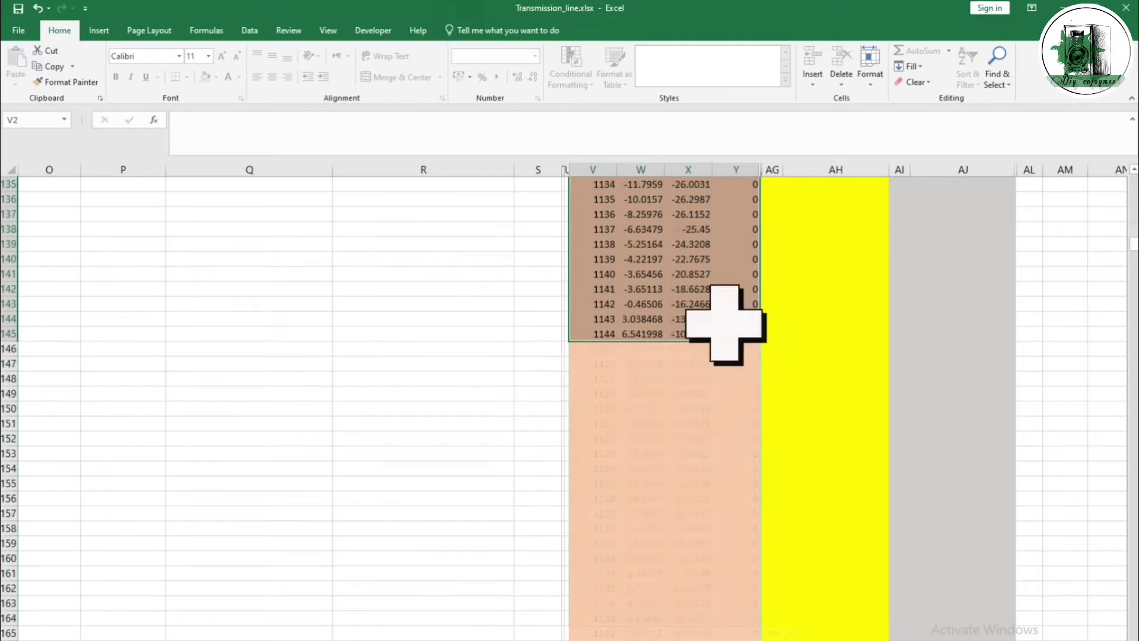
pyautogui.rightClick(684, 286)
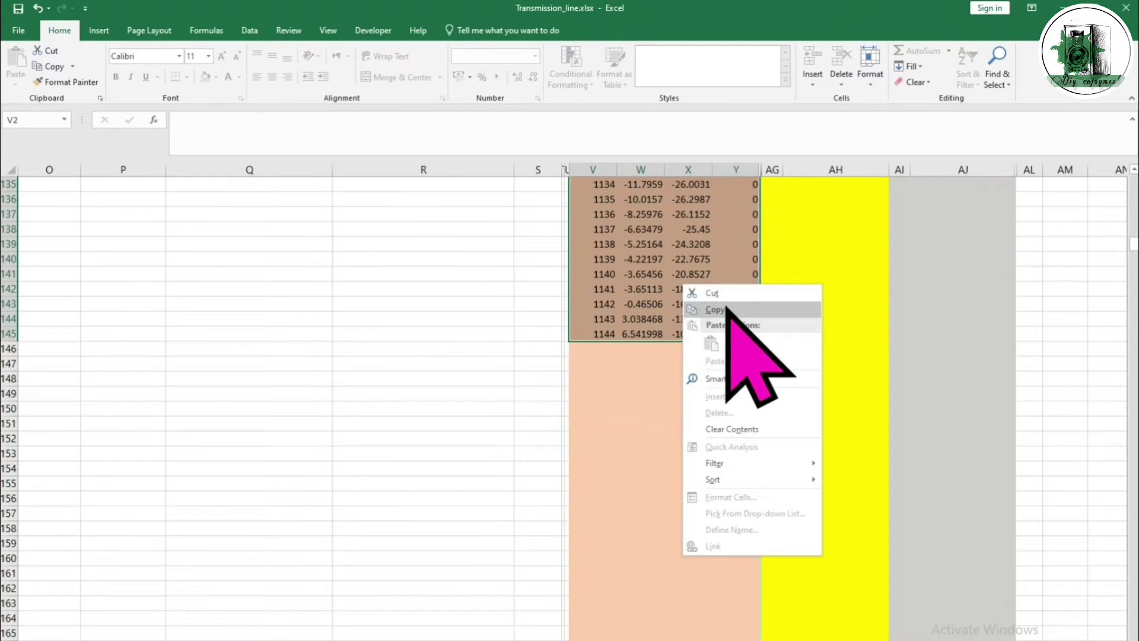
pyautogui.click(908, 255)
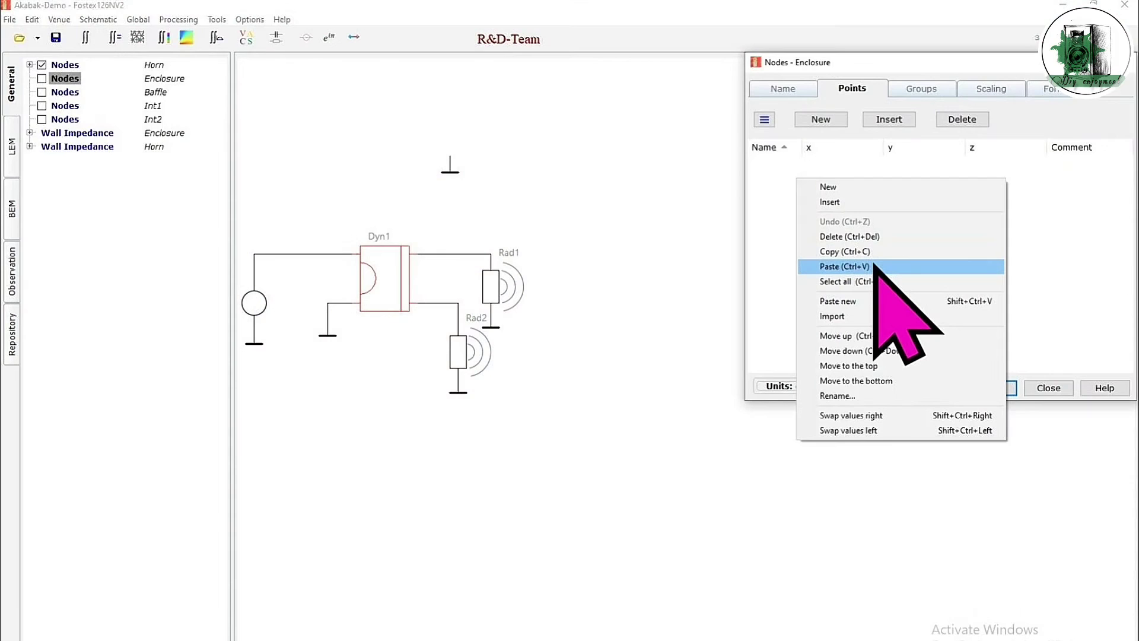
# Paste the spreadsheet coordinates into the Enclosure, Int1, Int2 and Baffle node point lists
pyautogui.click(877, 267)
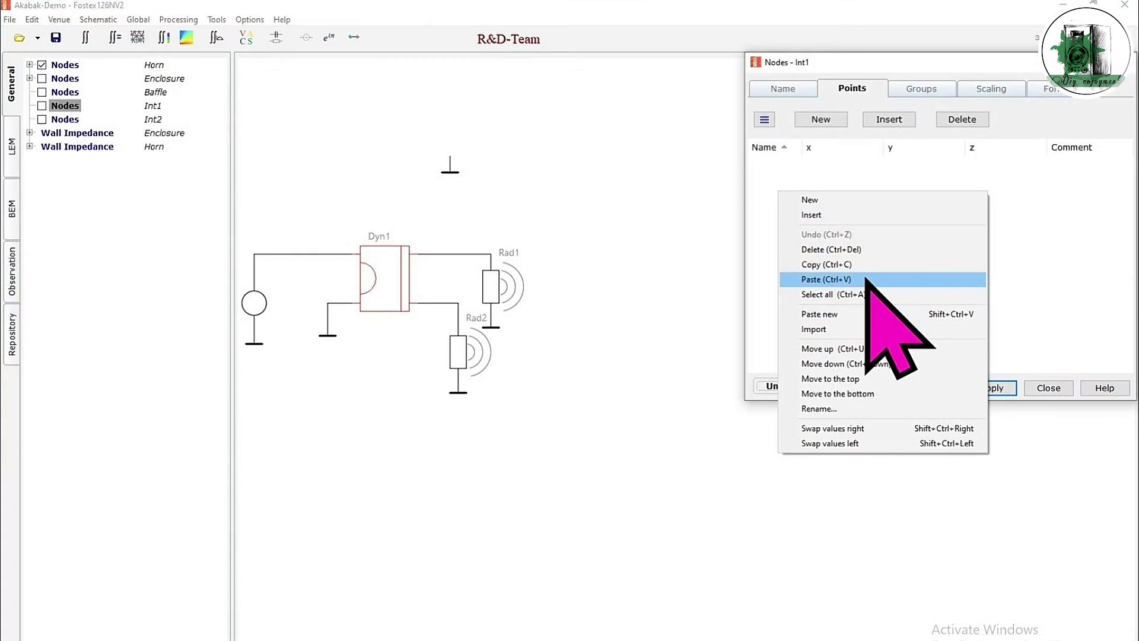
pyautogui.click(867, 279)
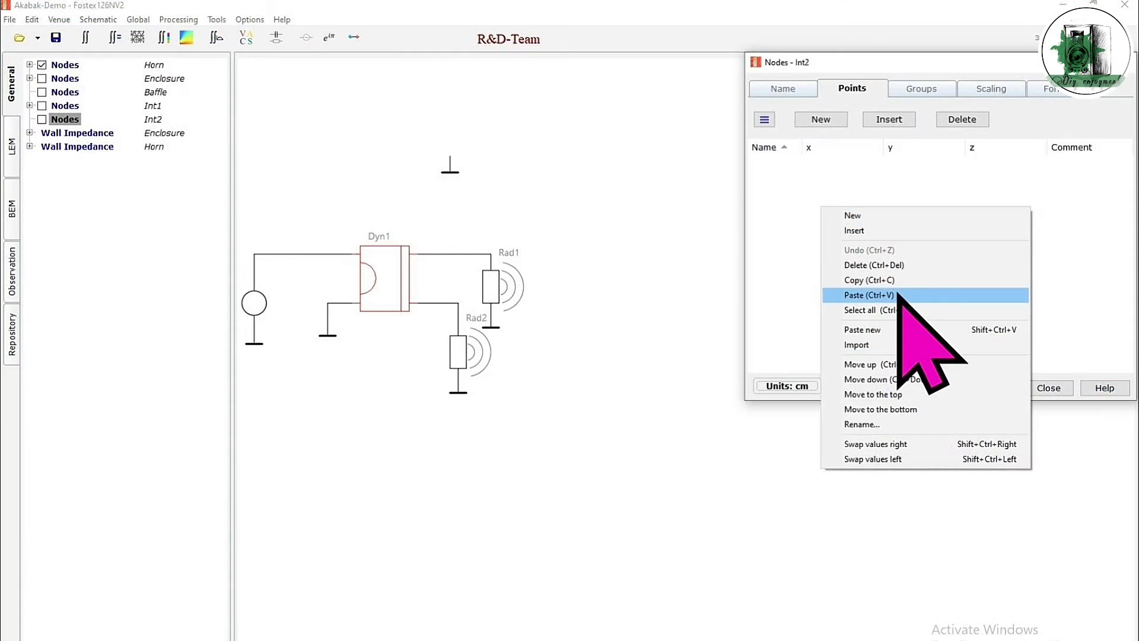
pyautogui.click(869, 295)
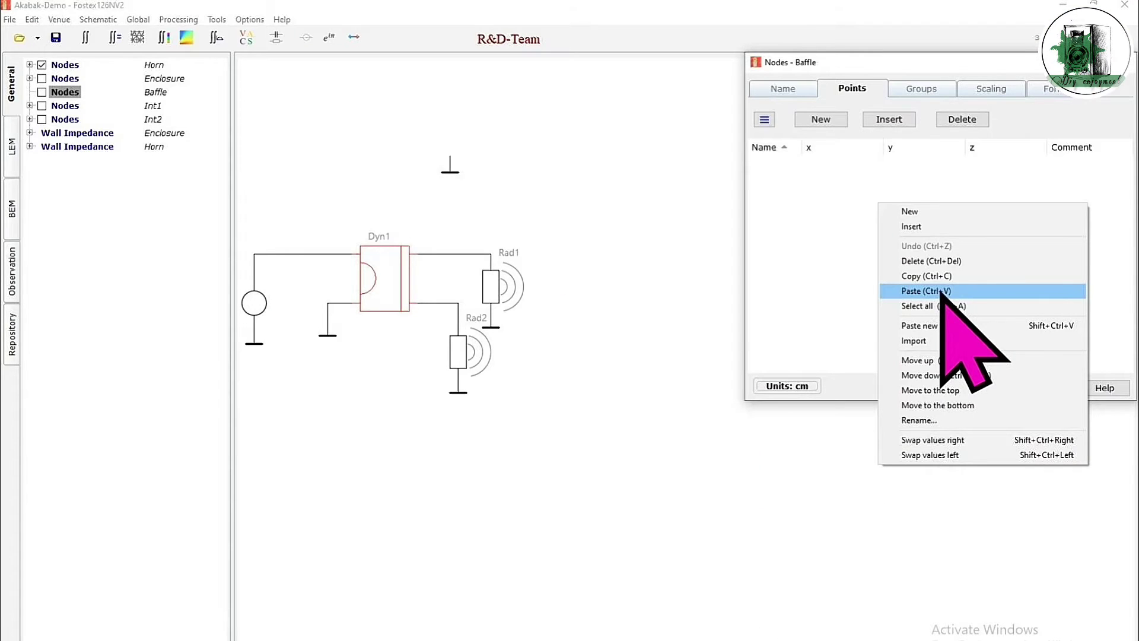
pyautogui.click(940, 292)
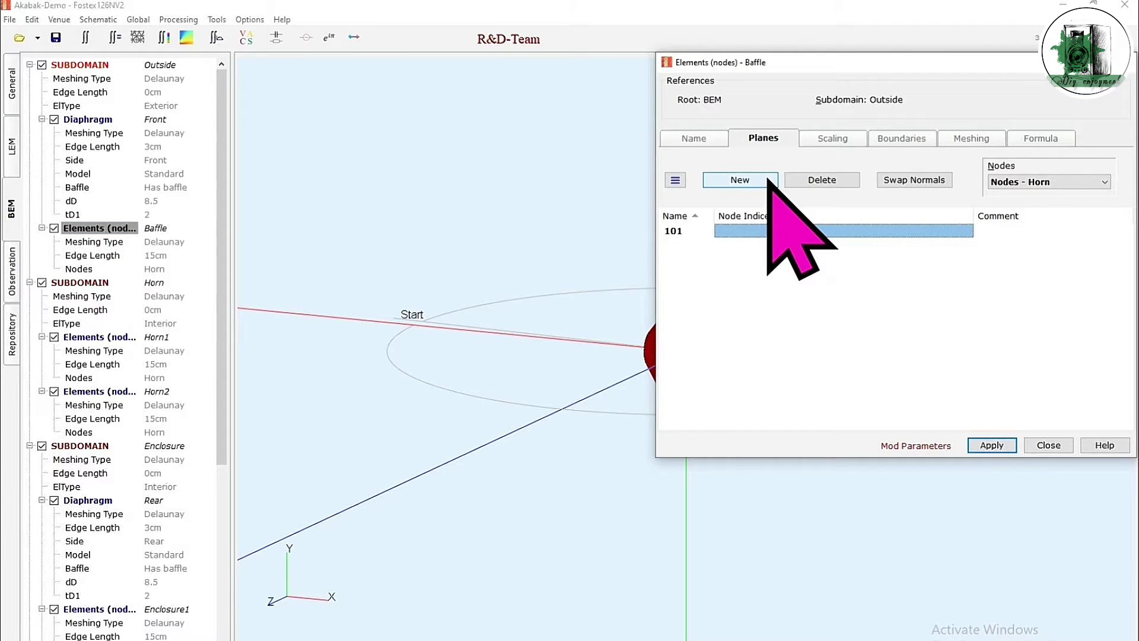
# Replace the Baffle placeholder row with nine pasted planes, 101–109, using the Baffle nodes
pyautogui.click(838, 179)
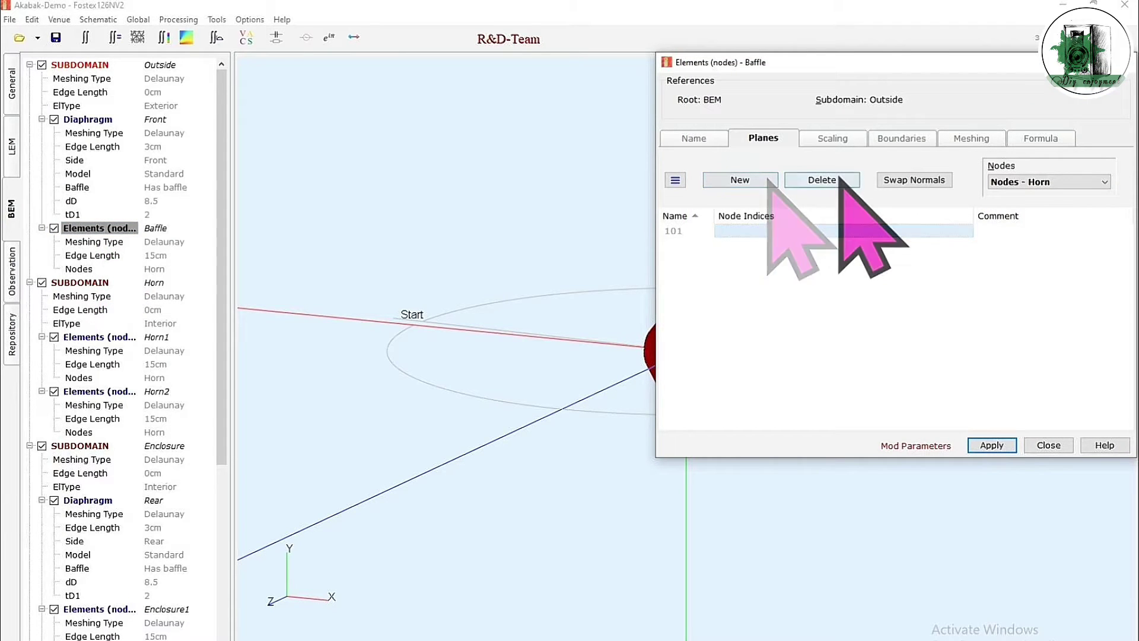
pyautogui.click(1068, 182)
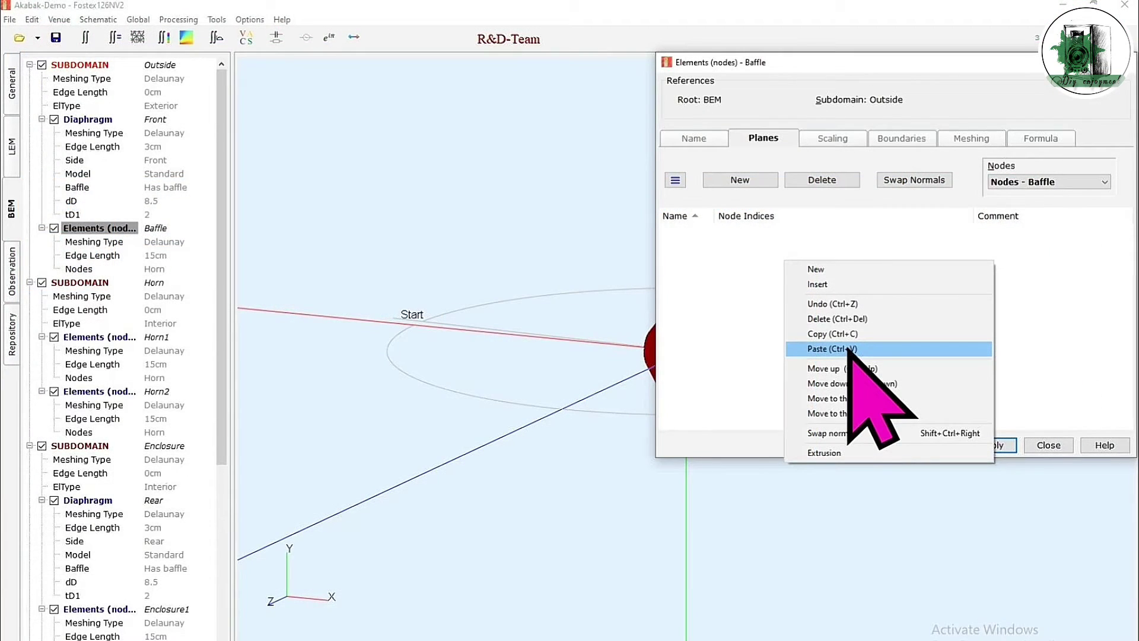
pyautogui.click(848, 349)
pyautogui.click(991, 445)
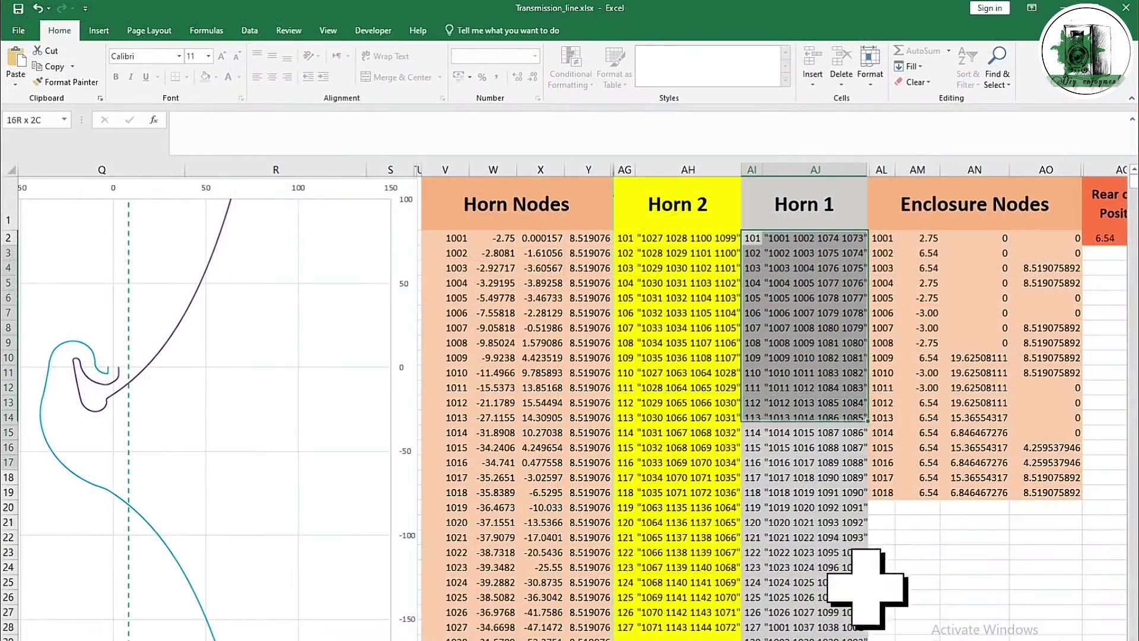
# Copy the plane index columns AI–AJ and paste them as Horn1 planes on the Horn nodes
pyautogui.moveTo(864, 508); pyautogui.dragTo(869, 634)
pyautogui.scroll(-3, 864, 255)
pyautogui.rightClick(818, 178)
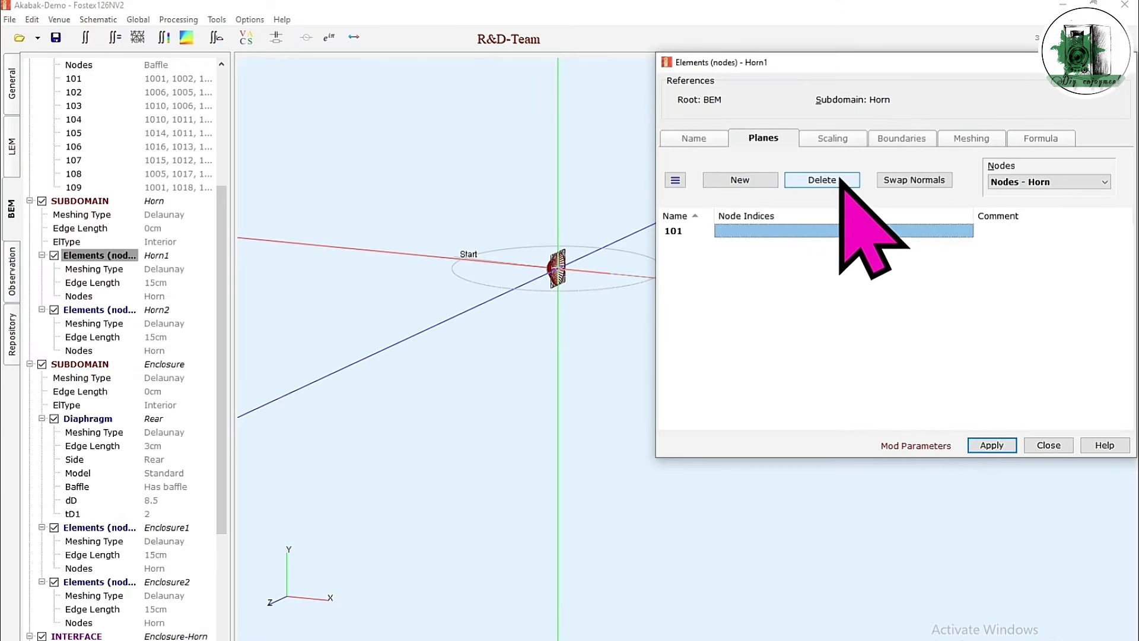
pyautogui.click(1092, 182)
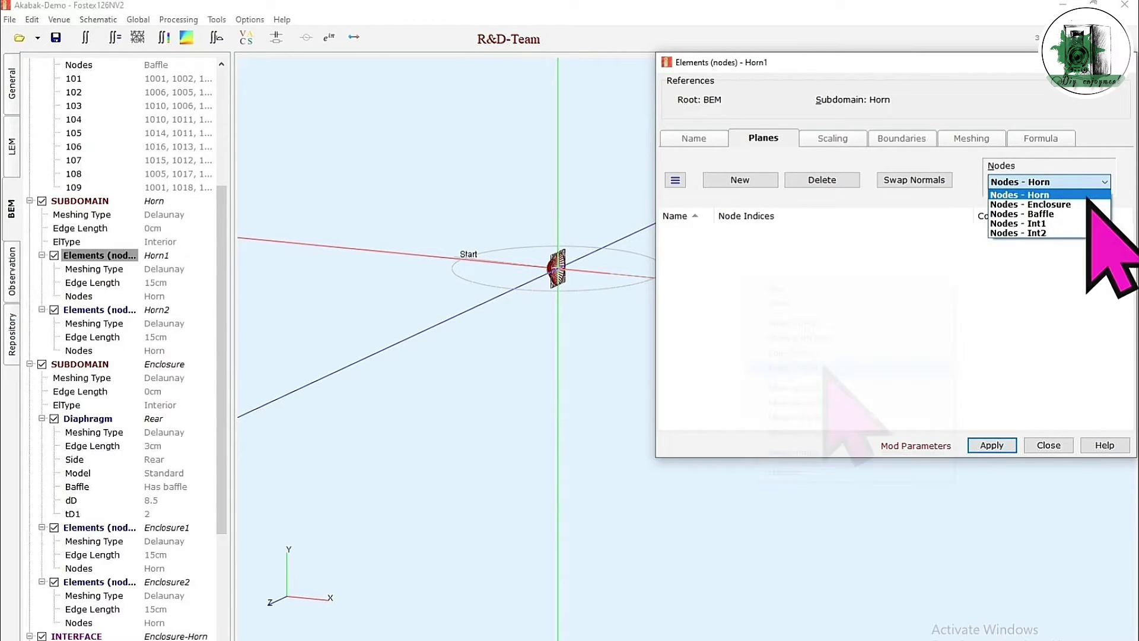
pyautogui.rightClick(748, 282)
pyautogui.click(824, 367)
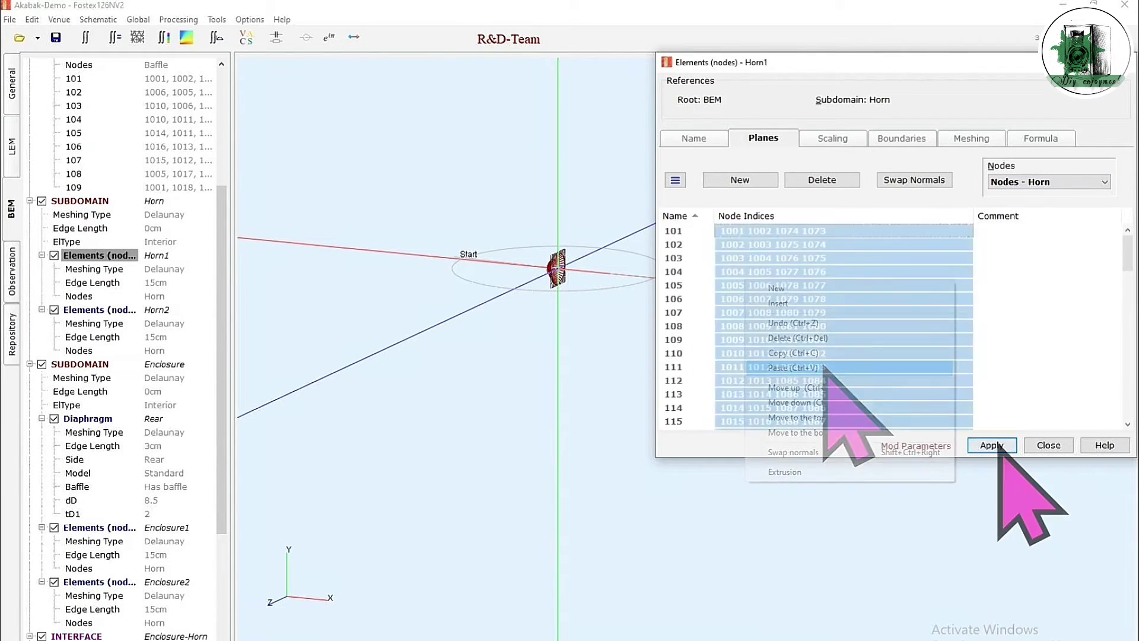
pyautogui.click(991, 445)
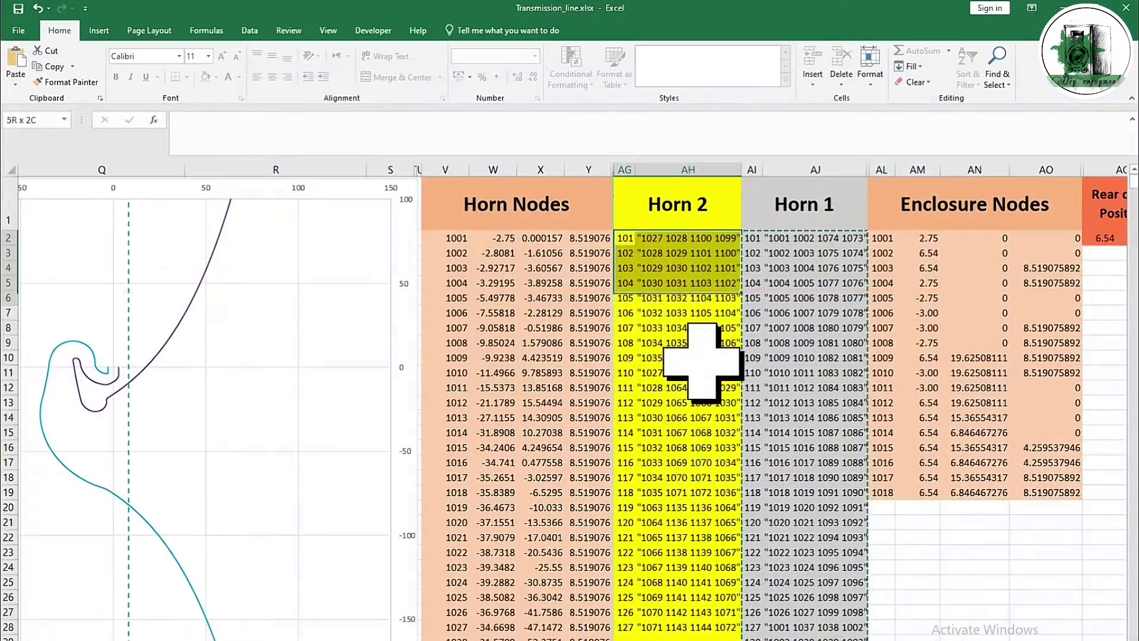
# Clear the Horn2 planes and paste its Horn-node plane indices from 101 onward
pyautogui.rightClick(698, 150)
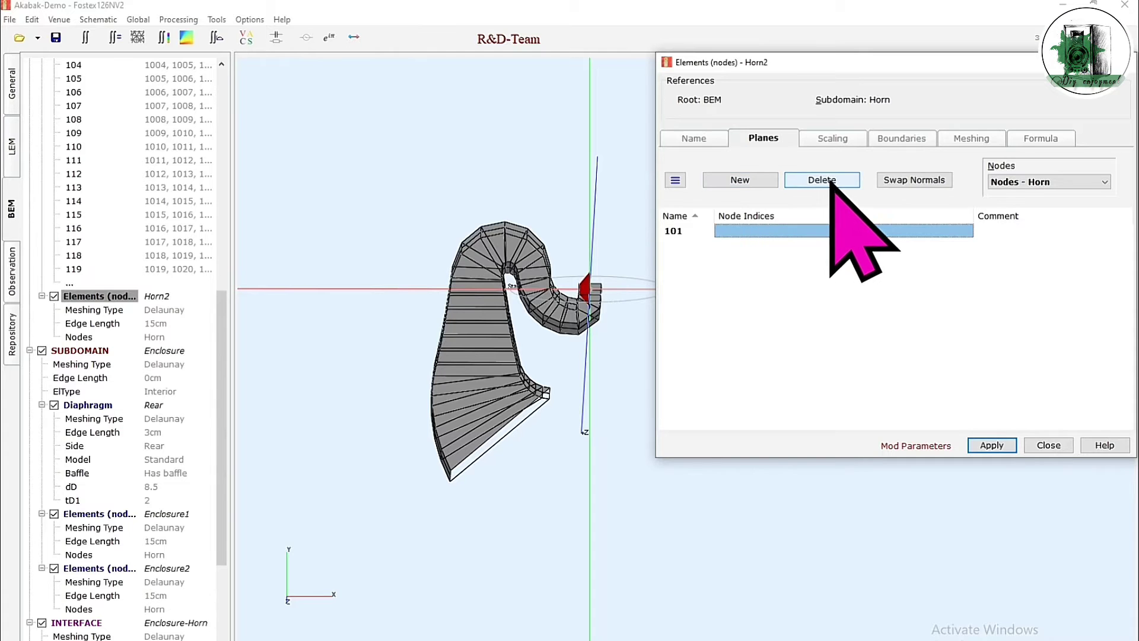
pyautogui.click(823, 180)
pyautogui.click(1044, 181)
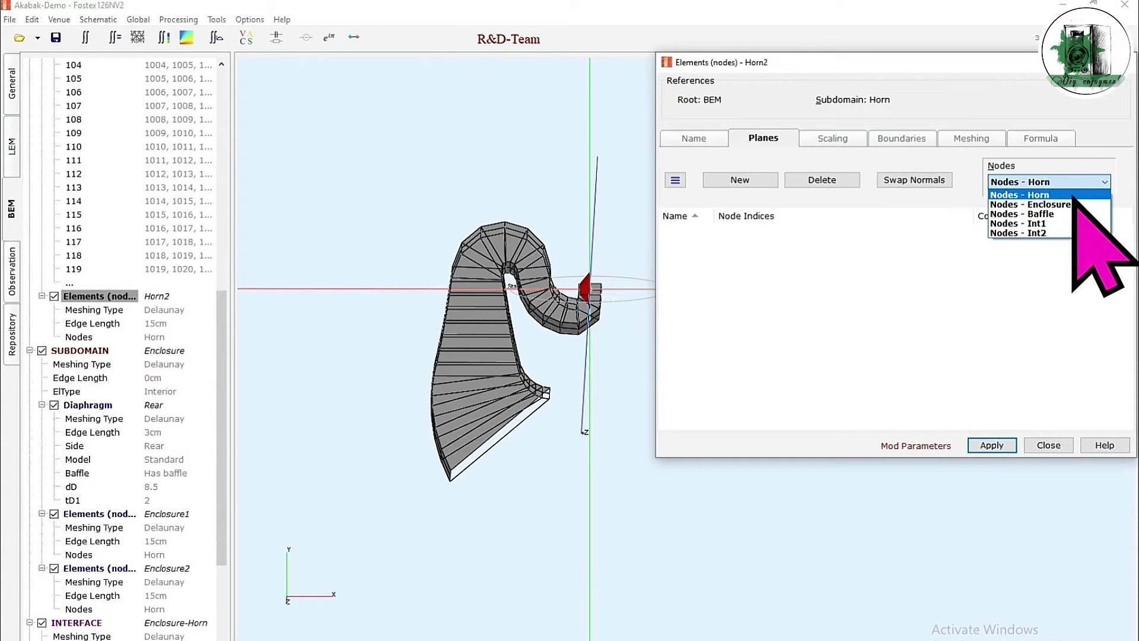
pyautogui.rightClick(815, 283)
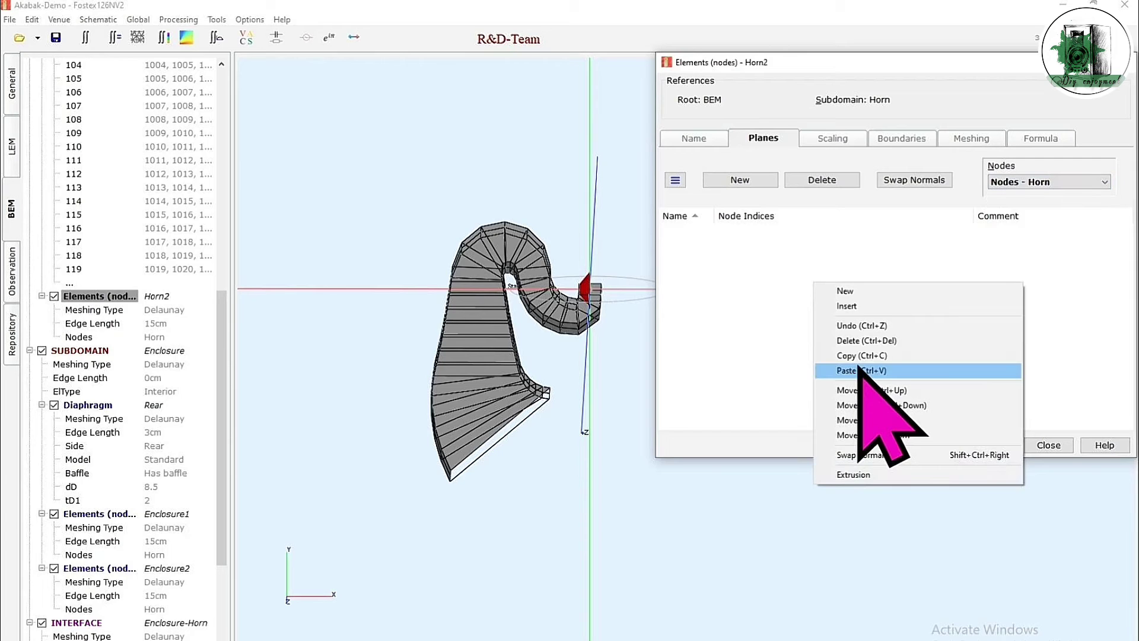
pyautogui.click(858, 369)
pyautogui.moveTo(608, 436); pyautogui.dragTo(1045, 441)
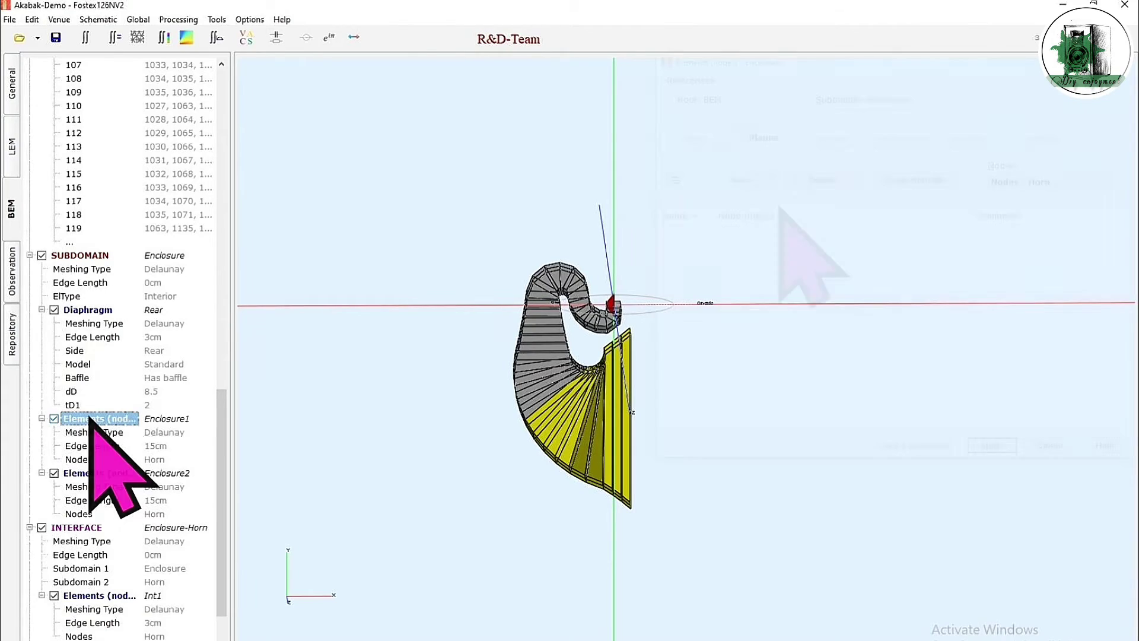
# Fill Enclosure1 with pasted planes 102–108 built on the Enclosure nodes
pyautogui.doubleClick(89, 418)
pyautogui.click(821, 180)
pyautogui.click(1020, 182)
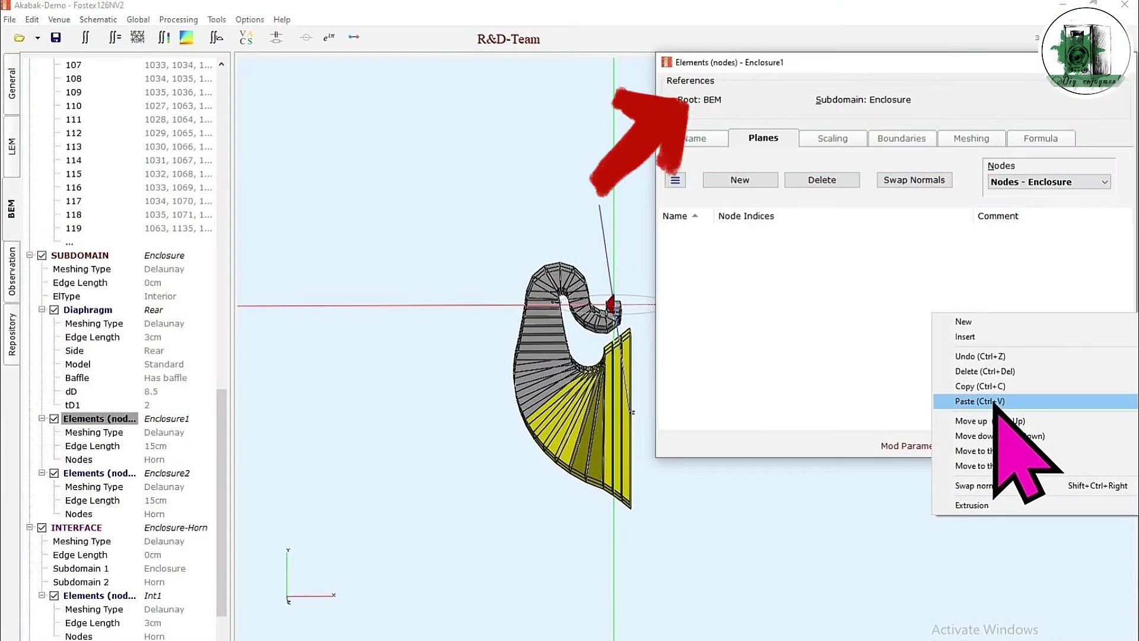
pyautogui.click(994, 401)
pyautogui.click(990, 445)
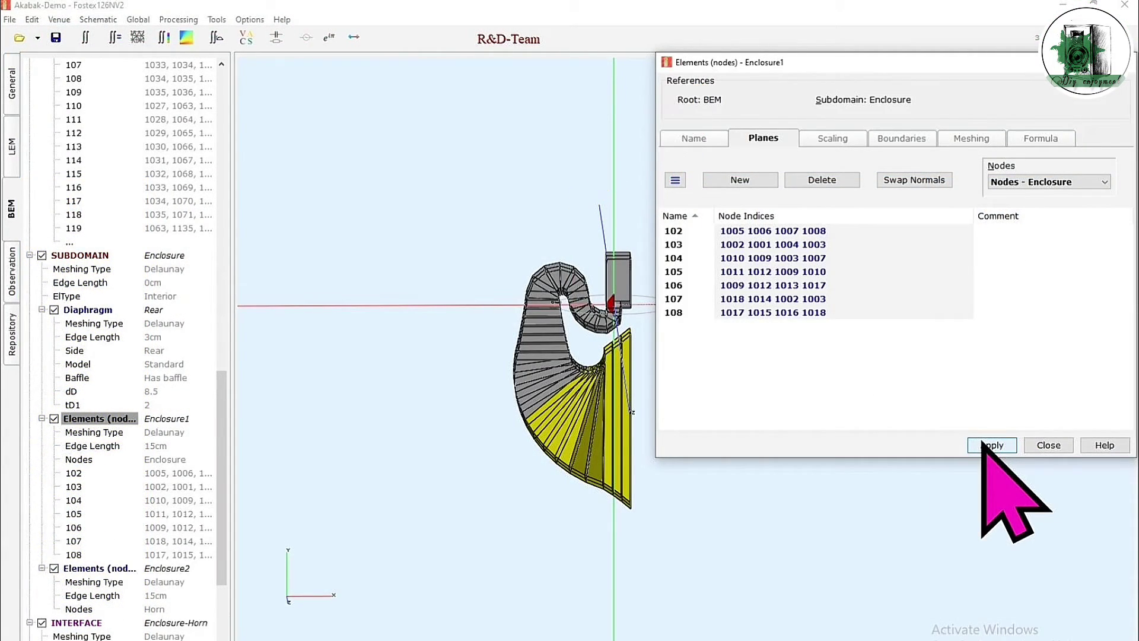
pyautogui.click(1048, 445)
# Replace Enclosure2's default row with pasted plane 101 on the Enclosure nodes
pyautogui.click(95, 568)
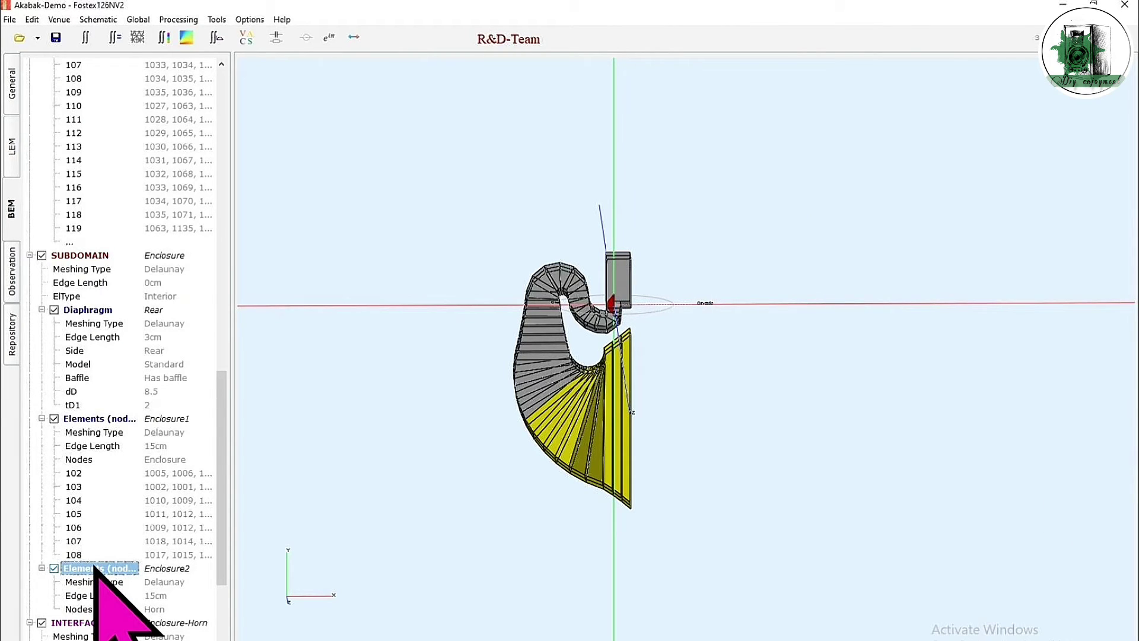
pyautogui.doubleClick(95, 567)
pyautogui.click(822, 180)
pyautogui.click(1038, 182)
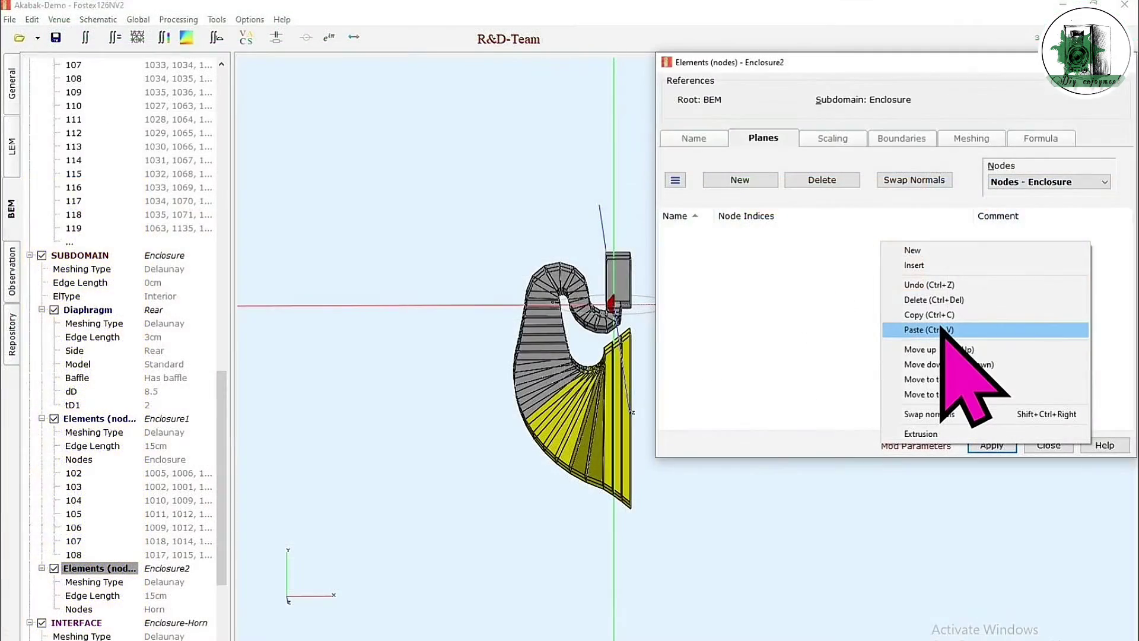
pyautogui.click(943, 329)
pyautogui.click(1047, 445)
pyautogui.moveTo(818, 457); pyautogui.dragTo(674, 392)
pyautogui.moveTo(486, 367); pyautogui.dragTo(674, 483)
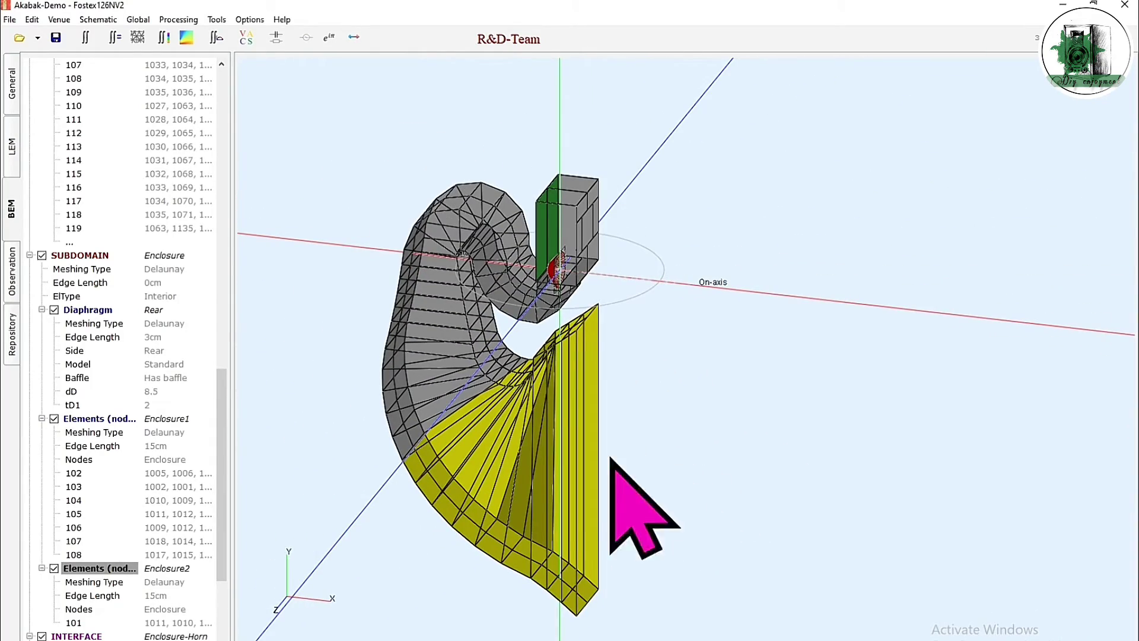
pyautogui.scroll(-5, 119, 475)
pyautogui.click(89, 495)
# Define Int1 plane 101 from the Int1 node set
pyautogui.doubleClick(98, 496)
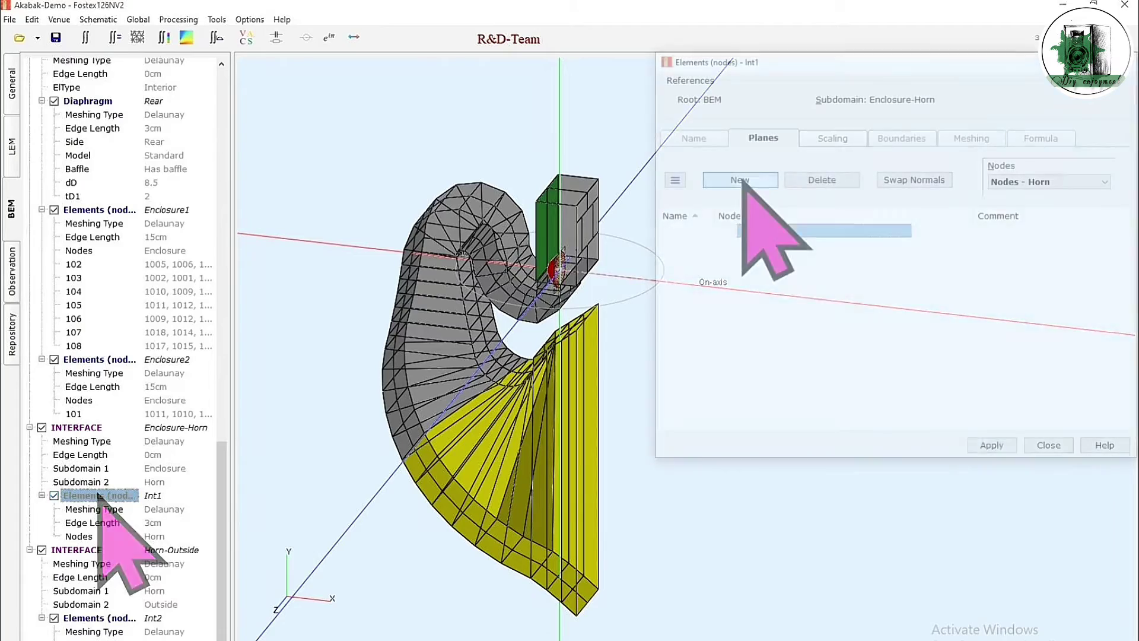
pyautogui.click(1032, 181)
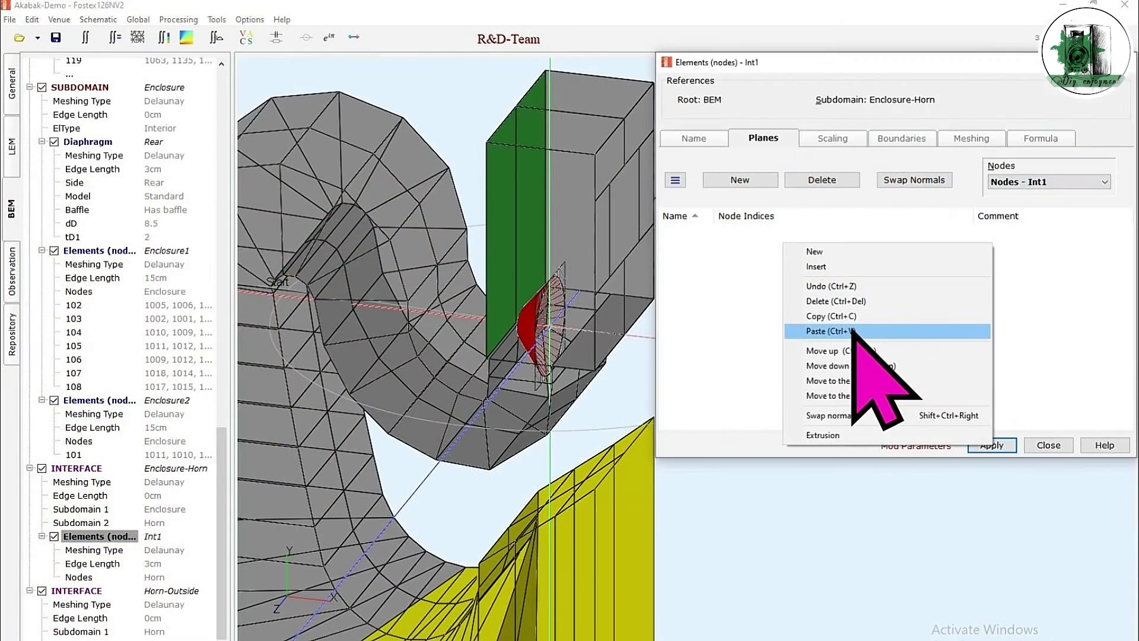
pyautogui.click(854, 330)
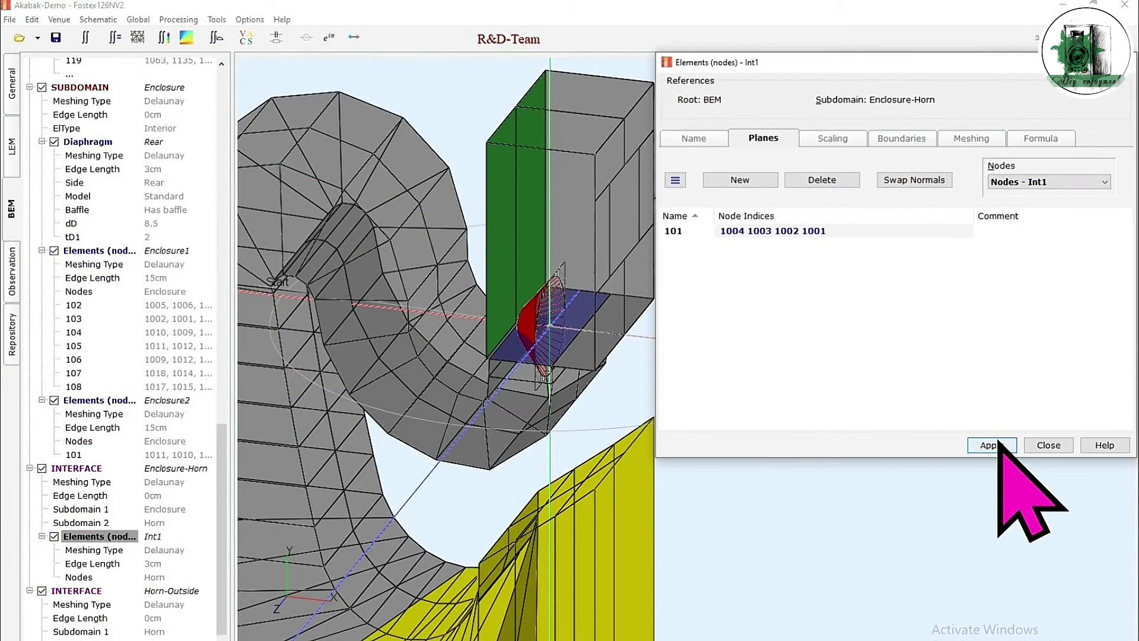
pyautogui.click(998, 443)
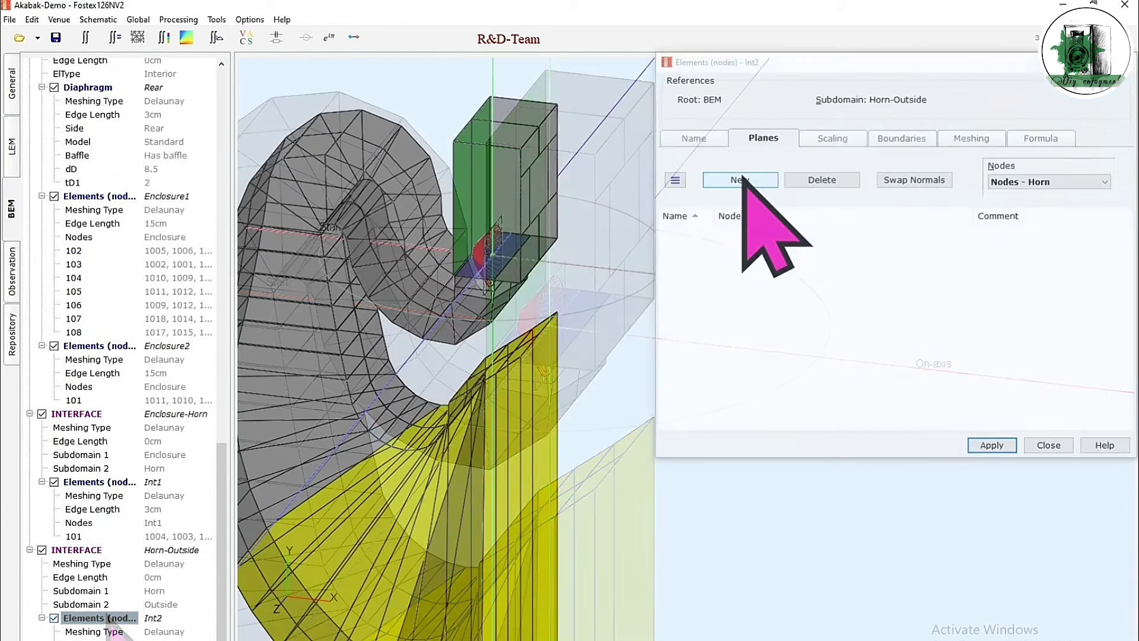
# Replace Int2's default row with four pasted planes, 101–104, on the Int2 nodes
pyautogui.click(817, 179)
pyautogui.click(1032, 181)
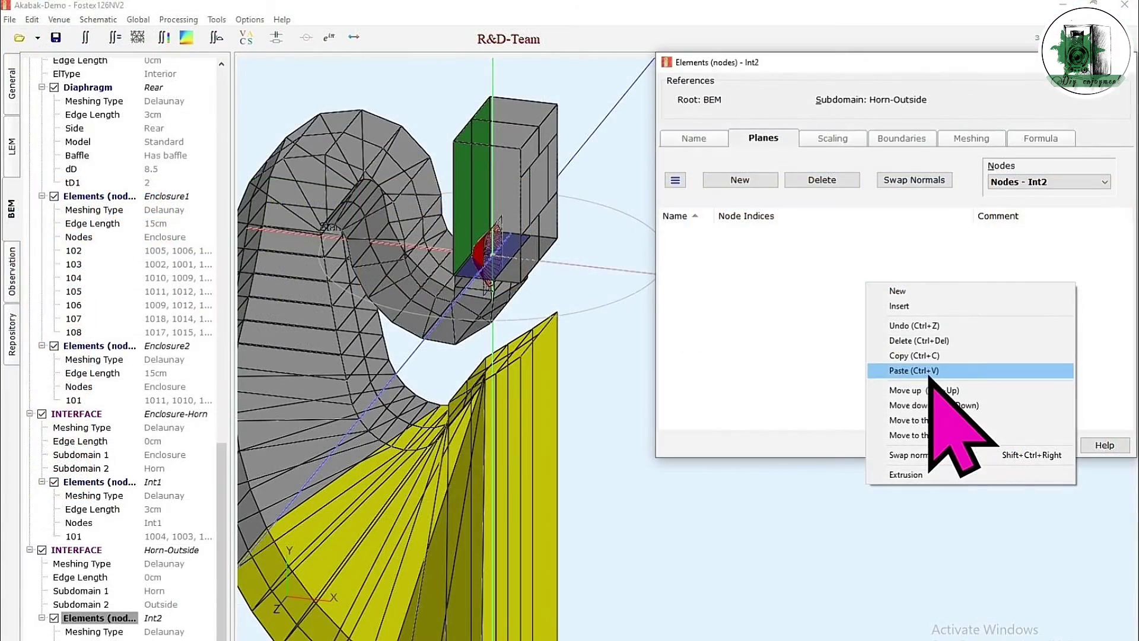
pyautogui.click(929, 373)
pyautogui.scroll(-3, 420, 445)
pyautogui.moveTo(651, 521); pyautogui.dragTo(285, 318)
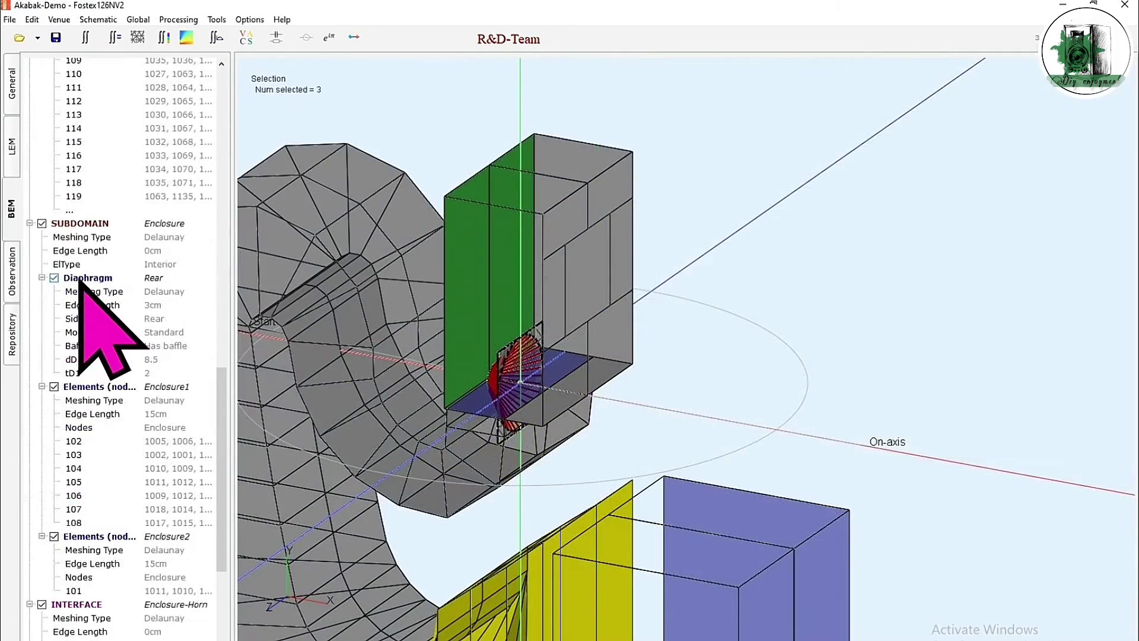
# Shift the rear diaphragm to x 6.54, y 11.11 cm
pyautogui.doubleClick(82, 277)
pyautogui.click(1030, 151)
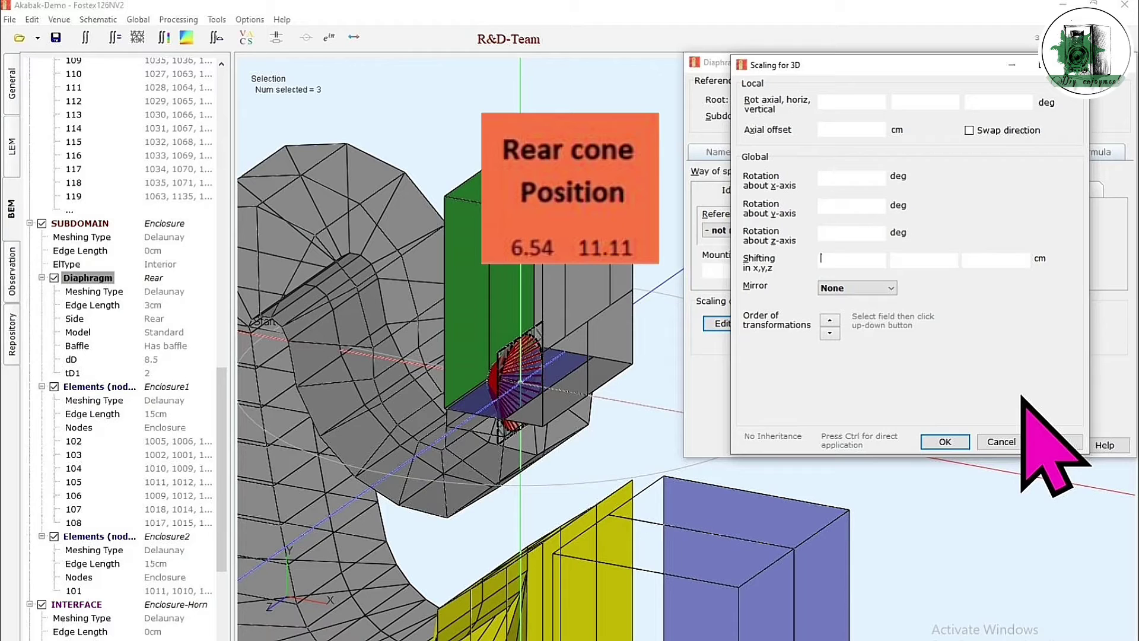
pyautogui.write('6.54')
pyautogui.press('Tab')
pyautogui.write('11.11')
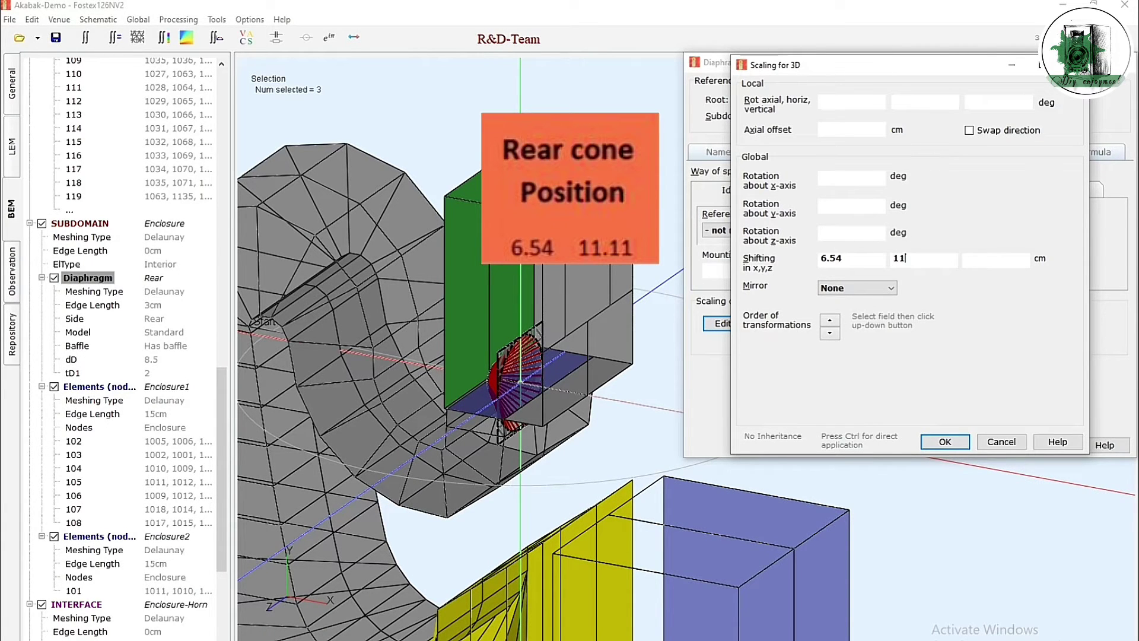
pyautogui.click(940, 442)
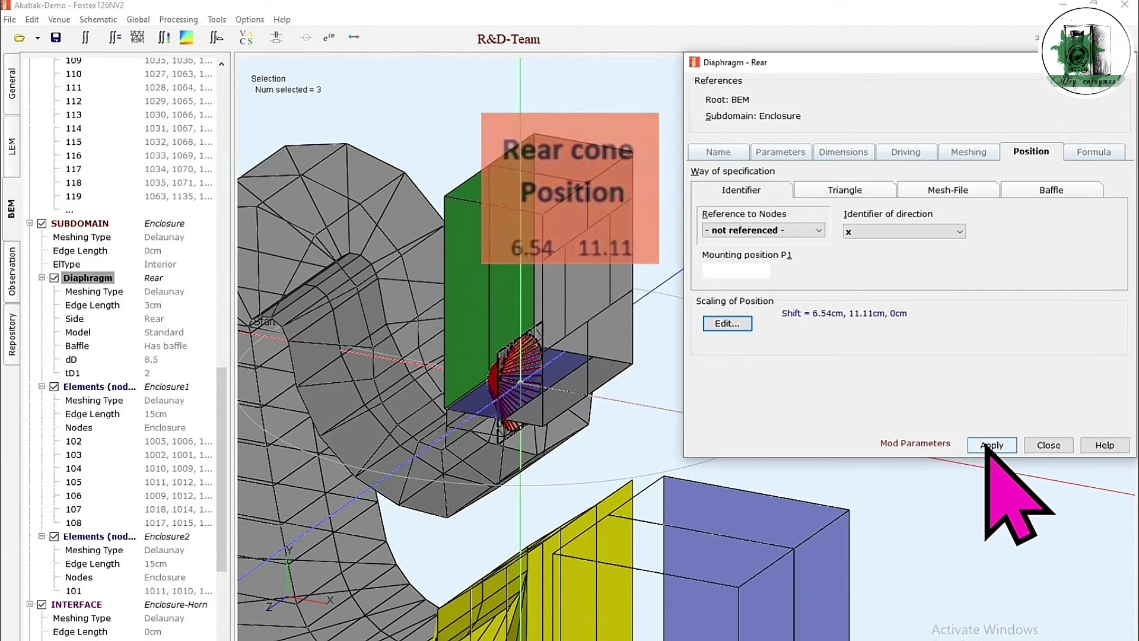
pyautogui.click(990, 445)
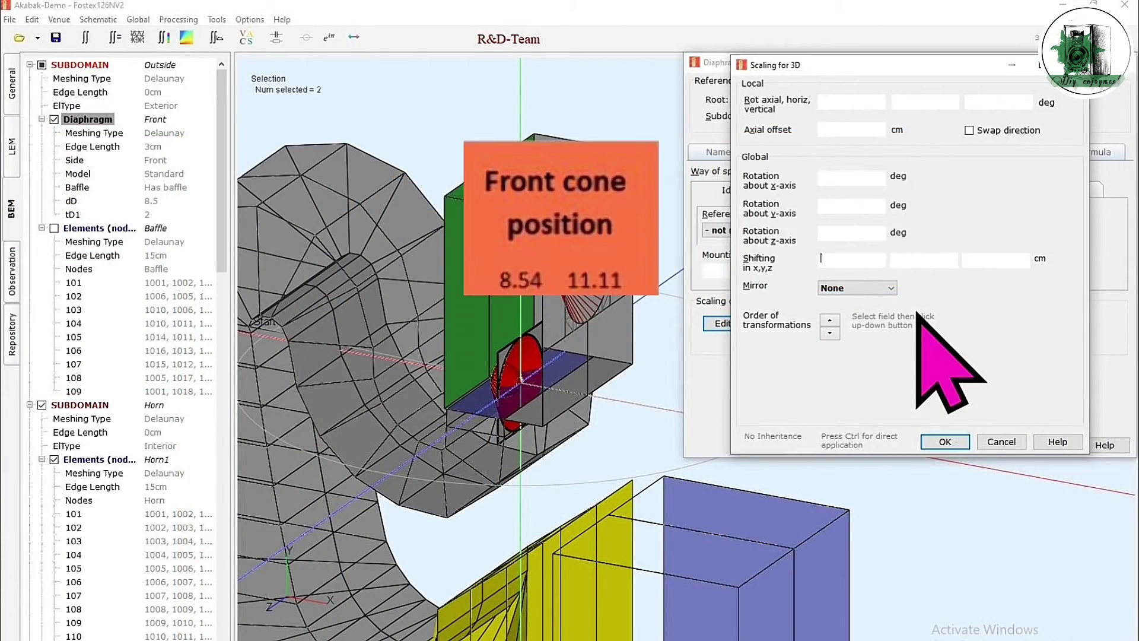
# Shift the front diaphragm to x 8.54, y 11.11 cm
pyautogui.write('8.54')
pyautogui.press('Tab')
pyautogui.write('11.11')
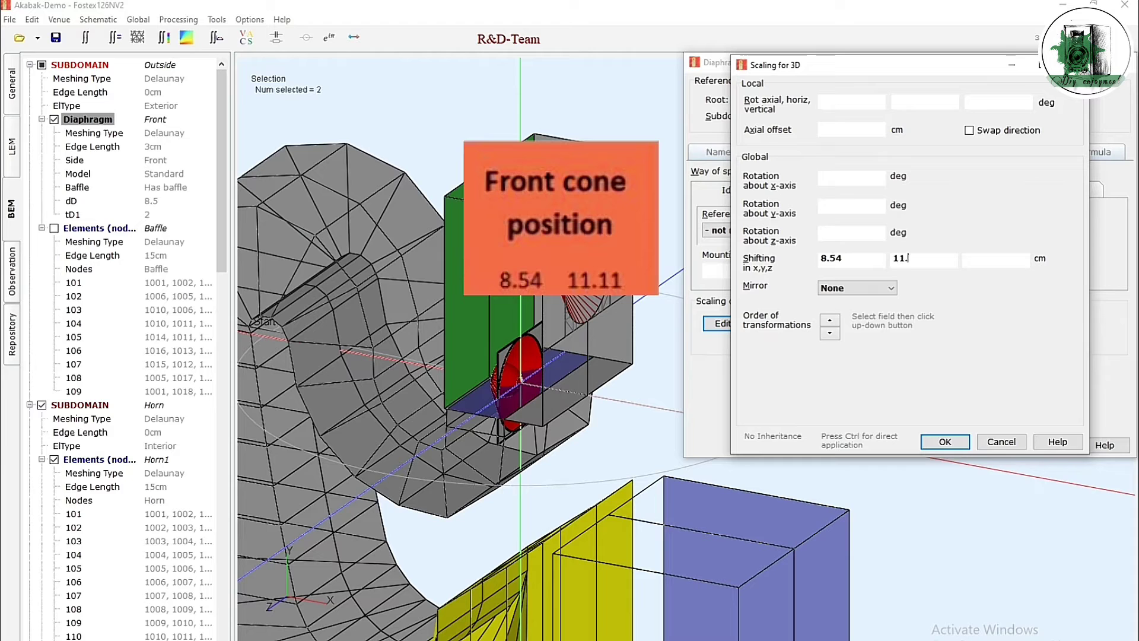
pyautogui.click(940, 443)
pyautogui.click(1007, 447)
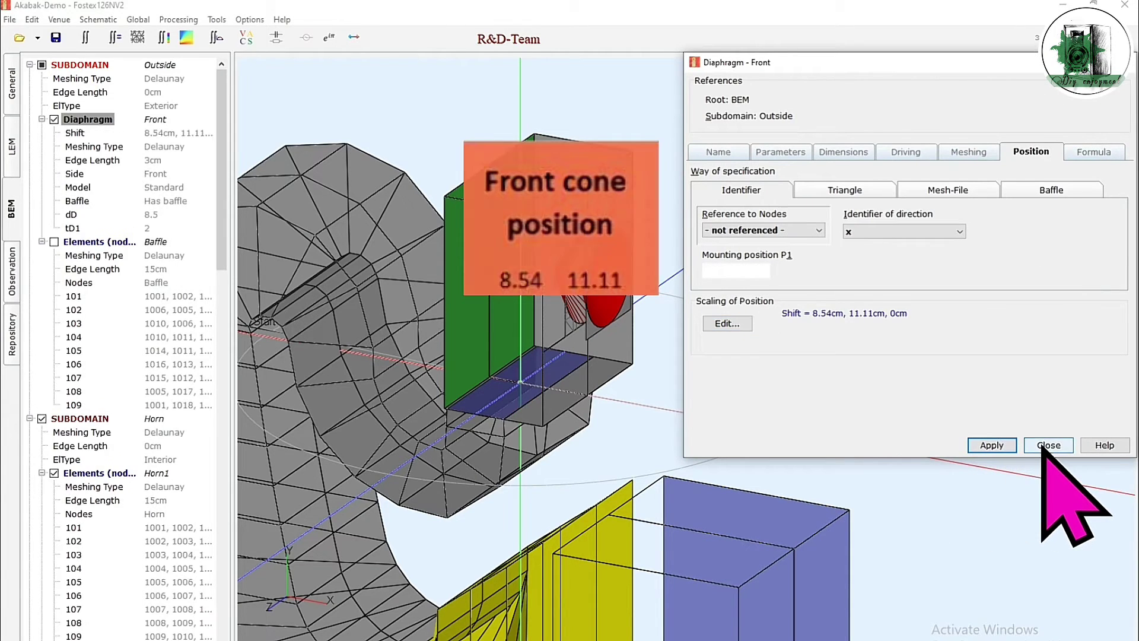
pyautogui.click(1048, 446)
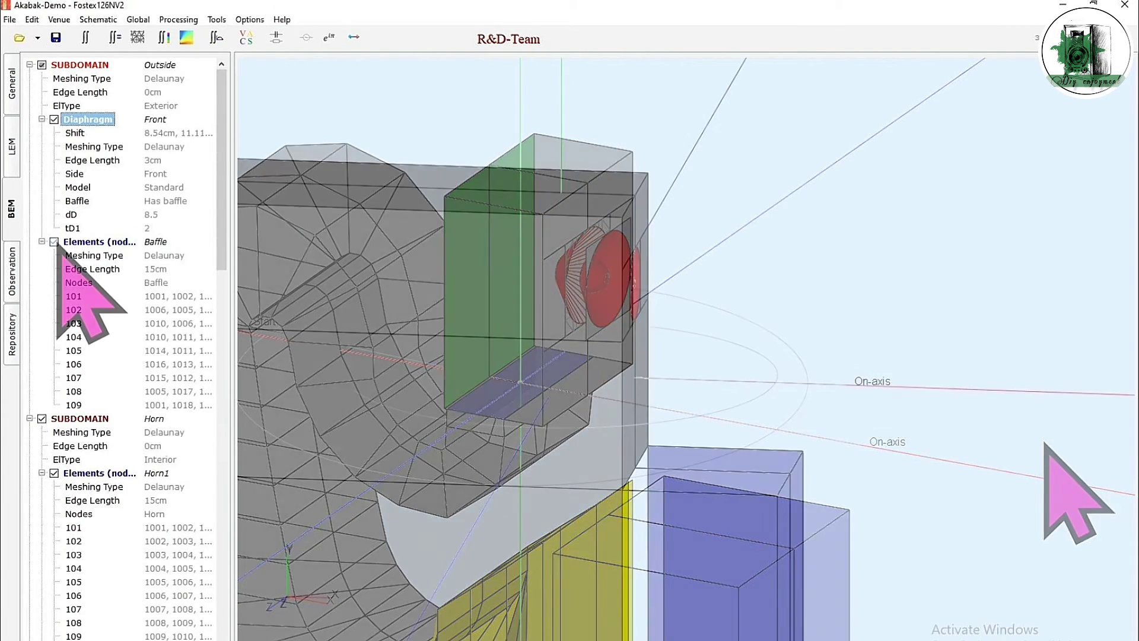
# Enable the Baffle elements and run the BEM calculation
pyautogui.click(54, 241)
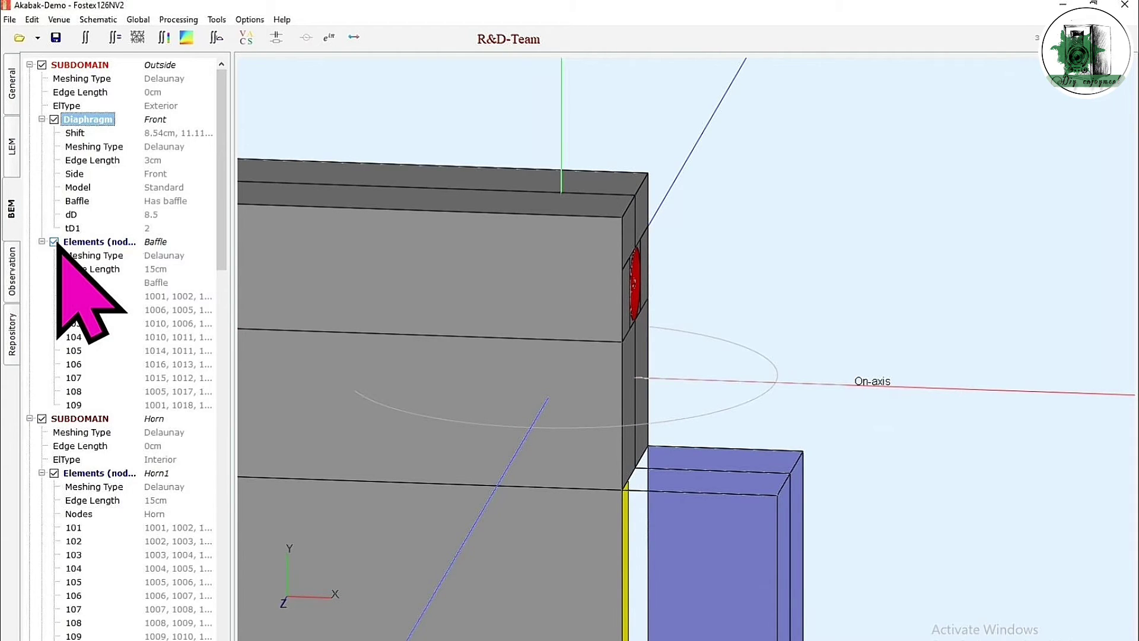
pyautogui.scroll(-5, 660, 293)
pyautogui.moveTo(674, 330); pyautogui.dragTo(194, 302)
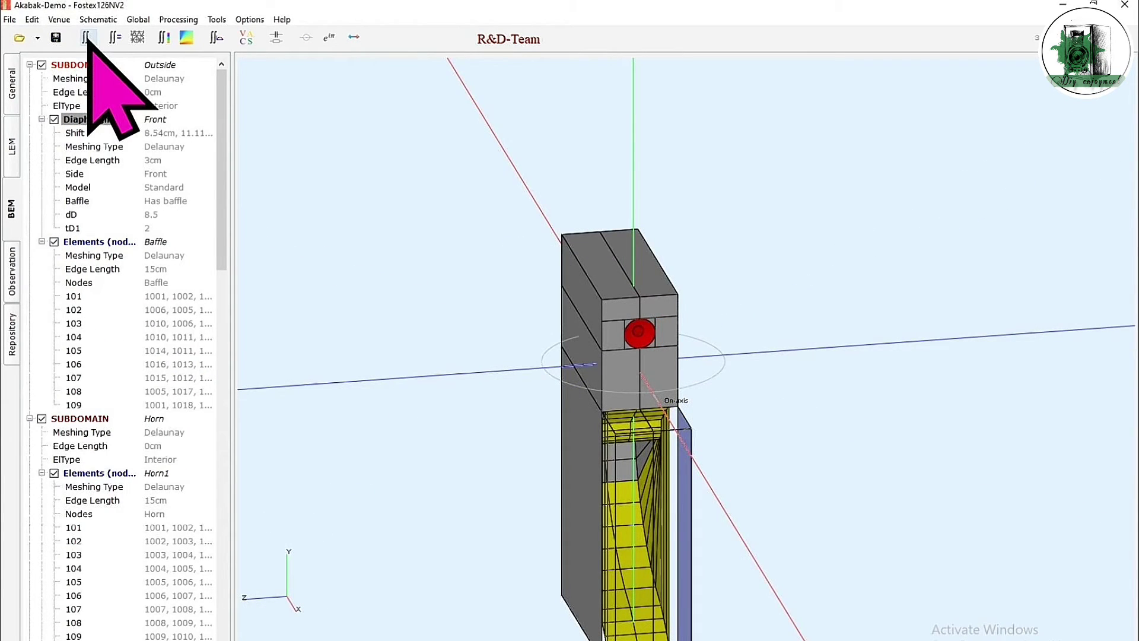
pyautogui.click(87, 38)
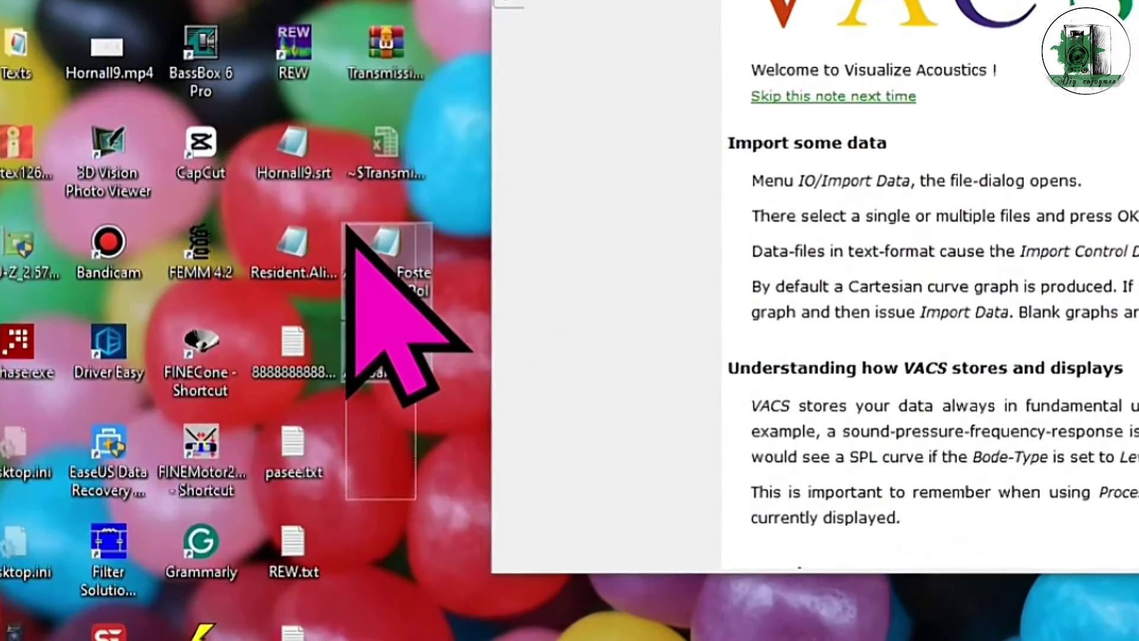
# Open the results in VACS, mark 229 Hz on the level graph, and show Hornresp's impedance chart
pyautogui.doubleClick(264, 335)
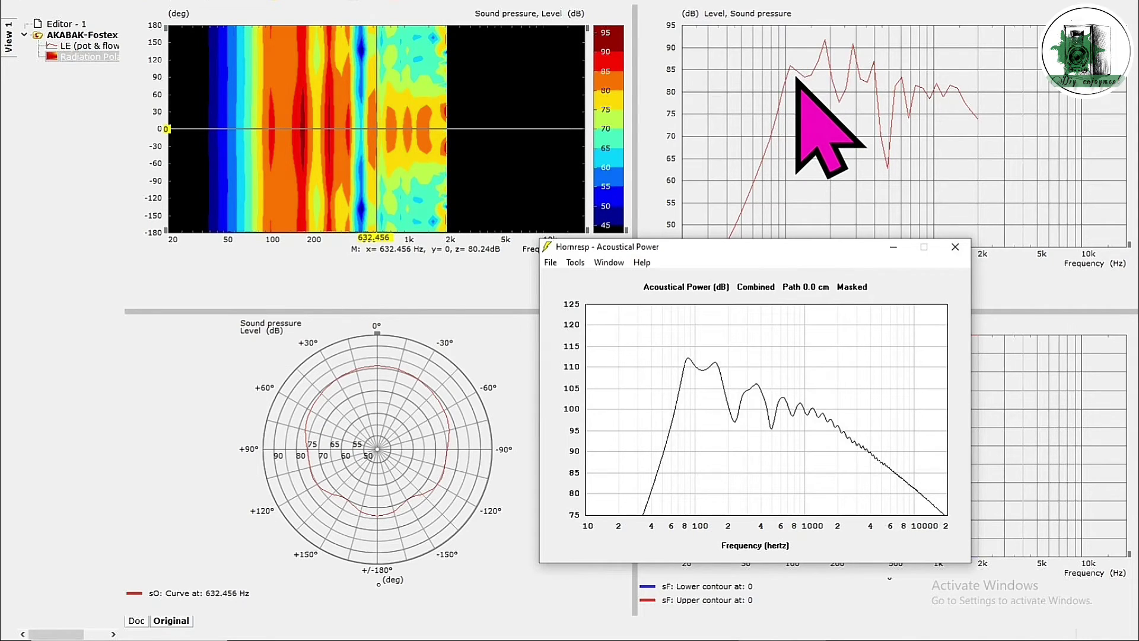
pyautogui.click(735, 456)
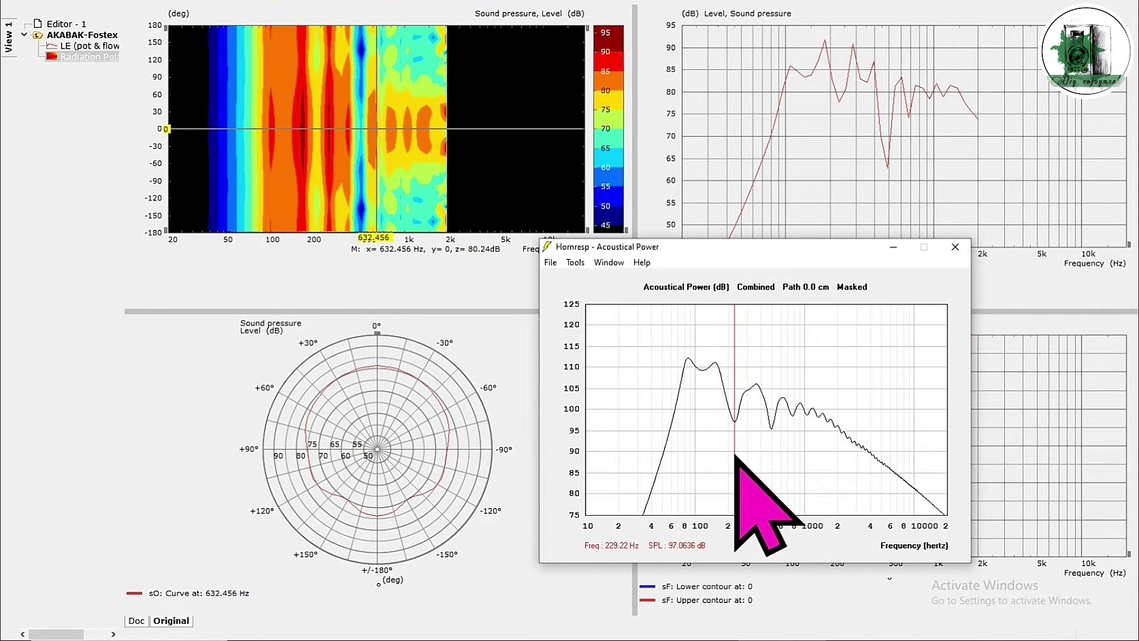
pyautogui.rightClick(923, 101)
pyautogui.click(1034, 281)
pyautogui.write('229')
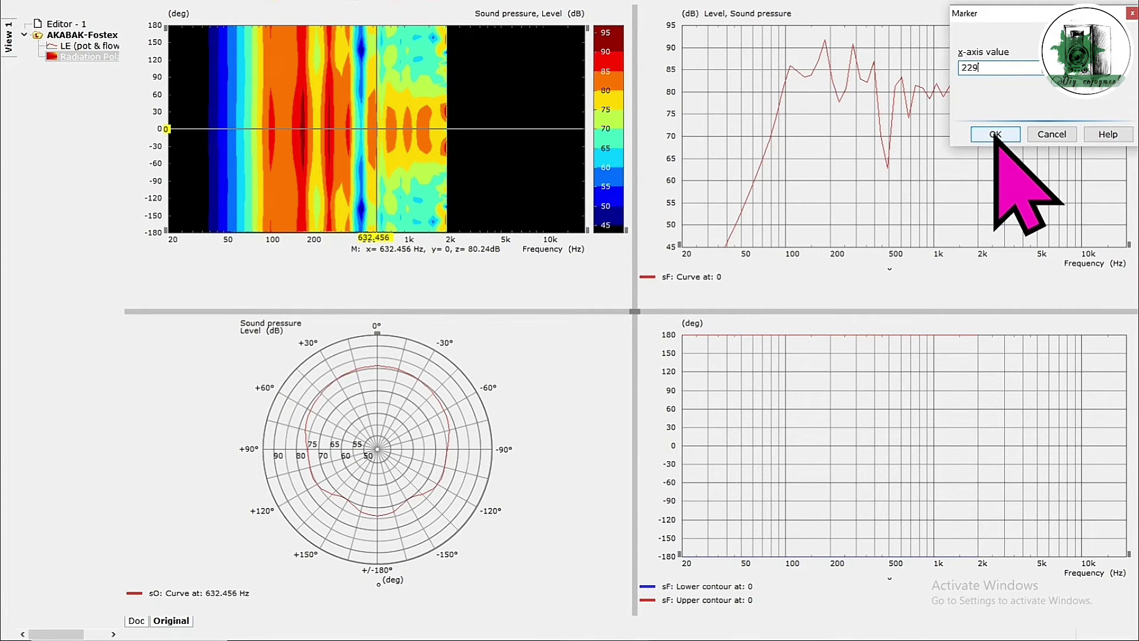
pyautogui.click(995, 135)
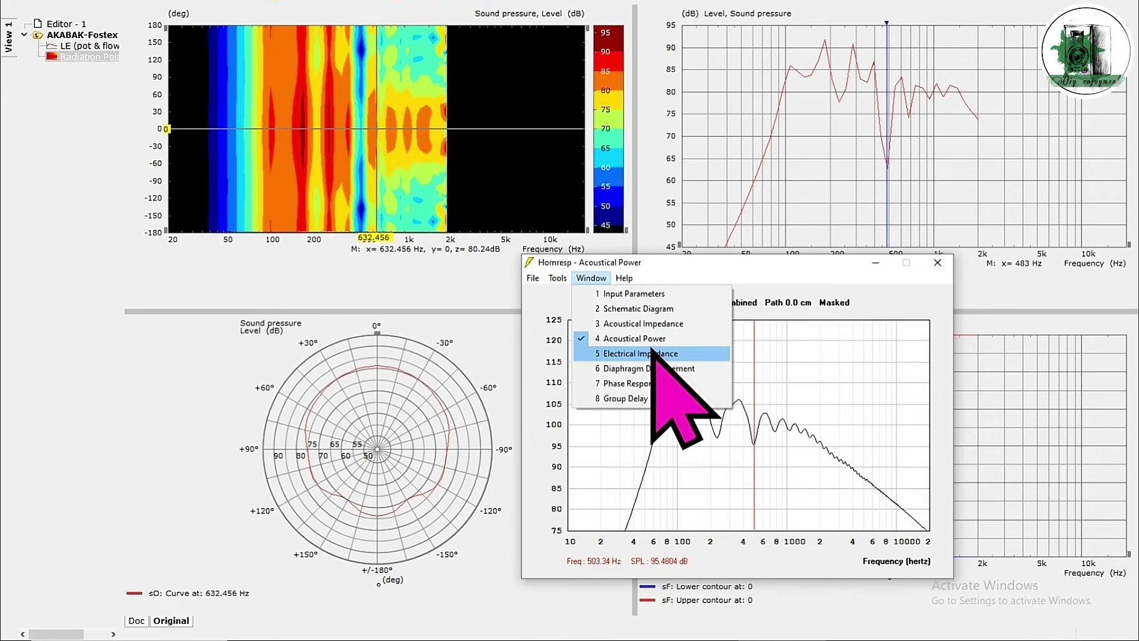
pyautogui.click(653, 353)
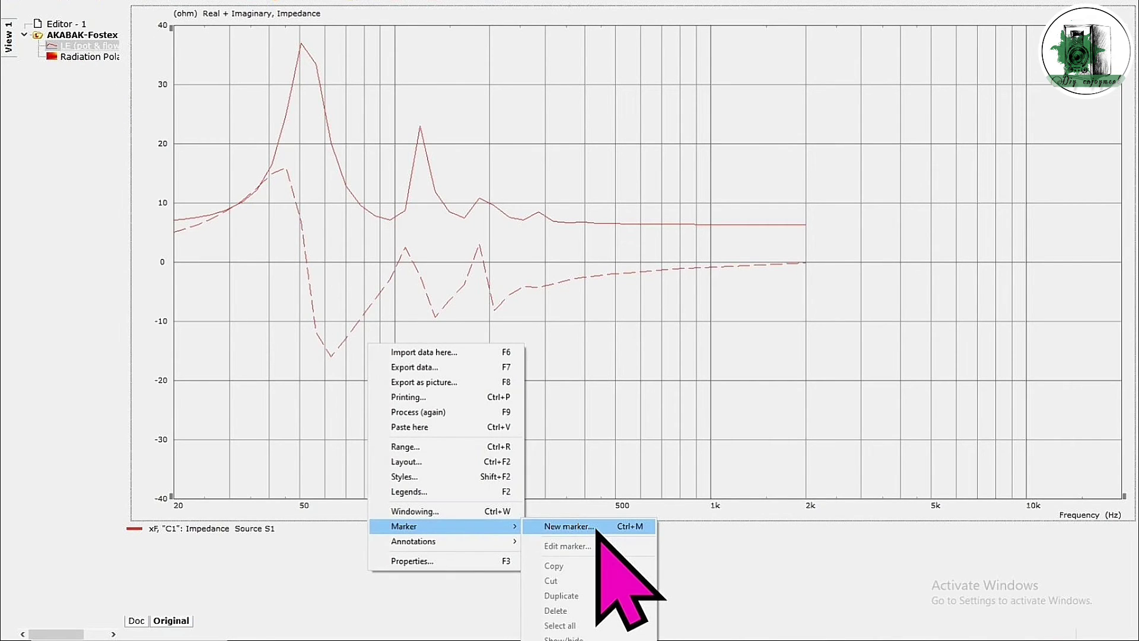
# Add a 51 Hz marker to the impedance plot and overlay a second Radiation Polar level curve
pyautogui.click(595, 527)
pyautogui.write('51')
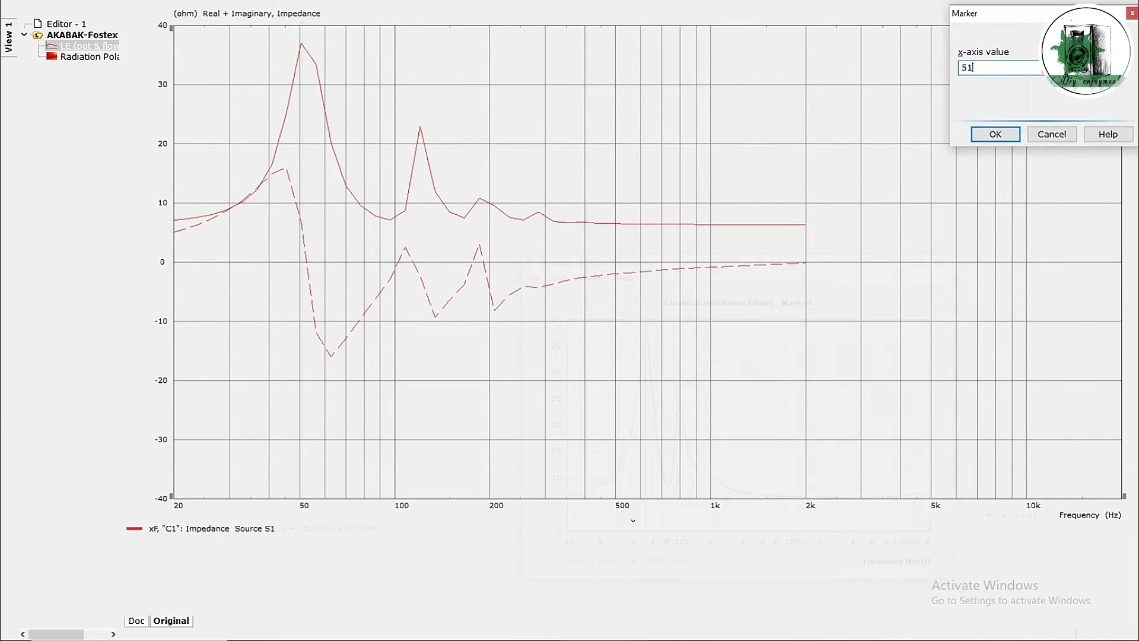
pyautogui.press('Return')
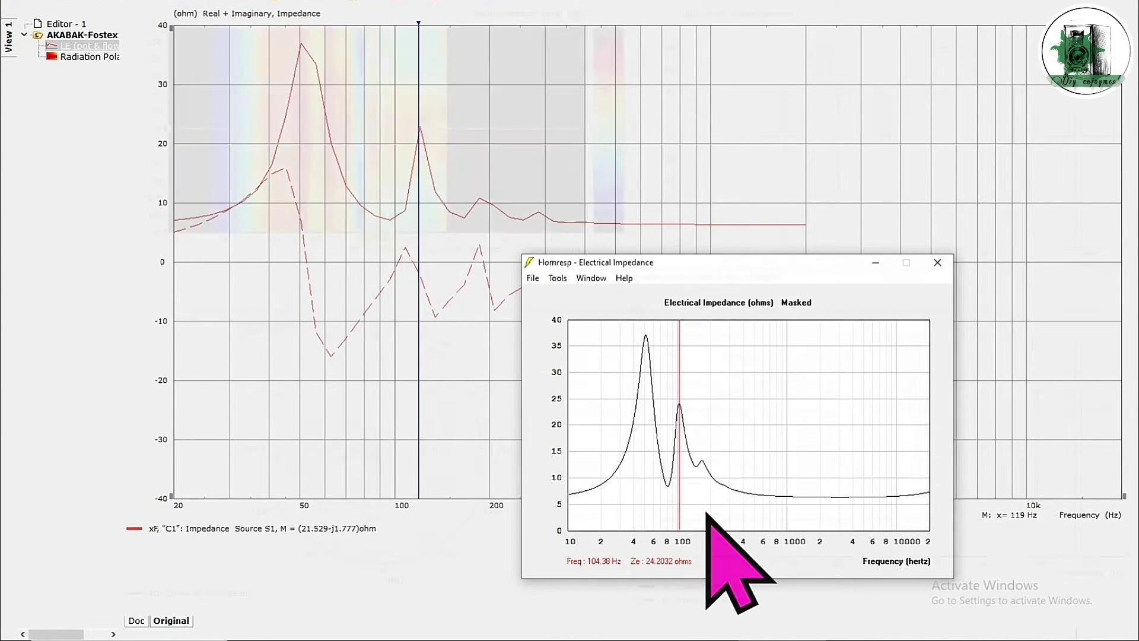
pyautogui.click(89, 57)
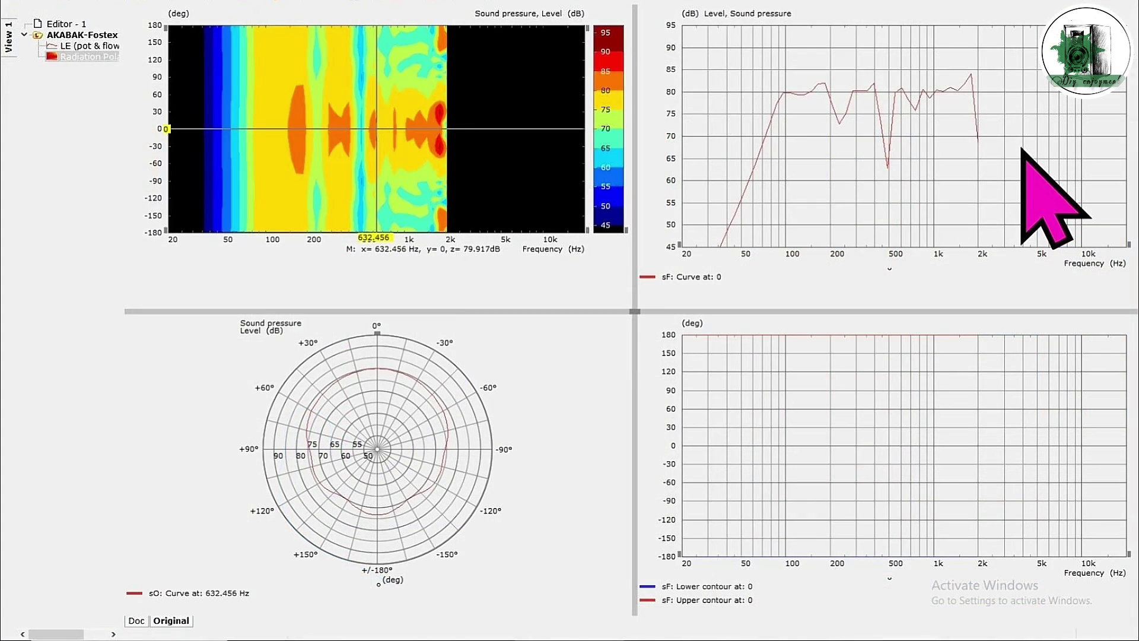
pyautogui.click(838, 119)
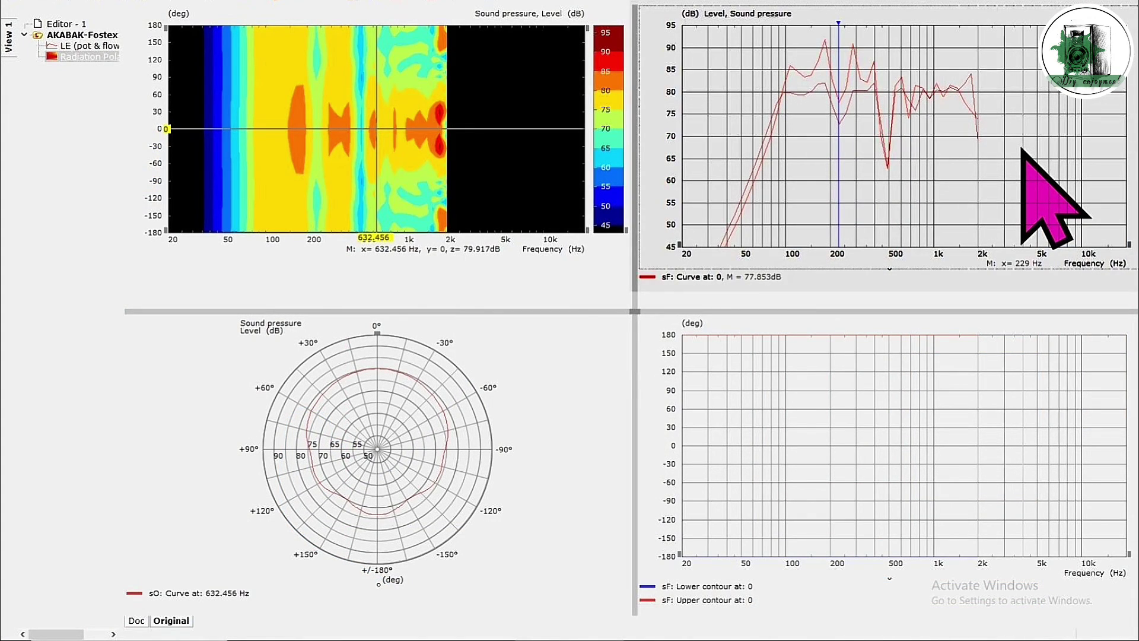